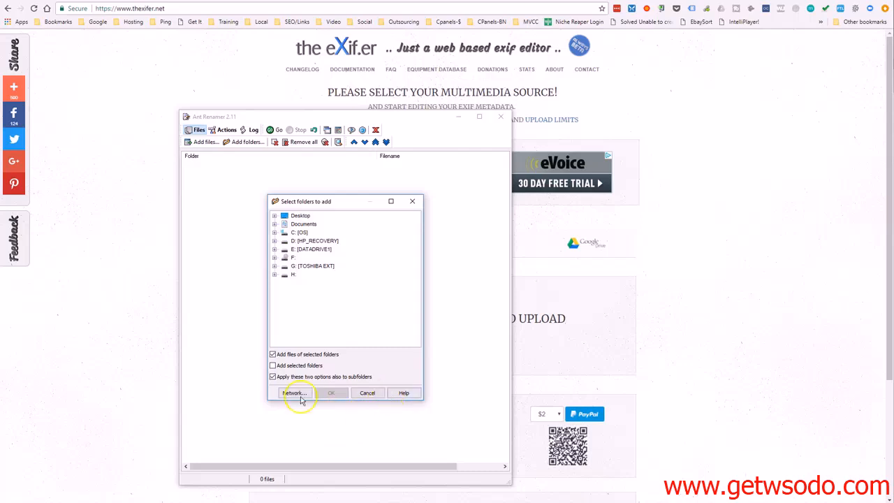
click(274, 224)
scroll(300, 242, down, 5)
scroll(302, 245, up, 10)
click(411, 202)
Add all the images in Google Drive's Mario's Photos folder to the list of files to rename
click(200, 142)
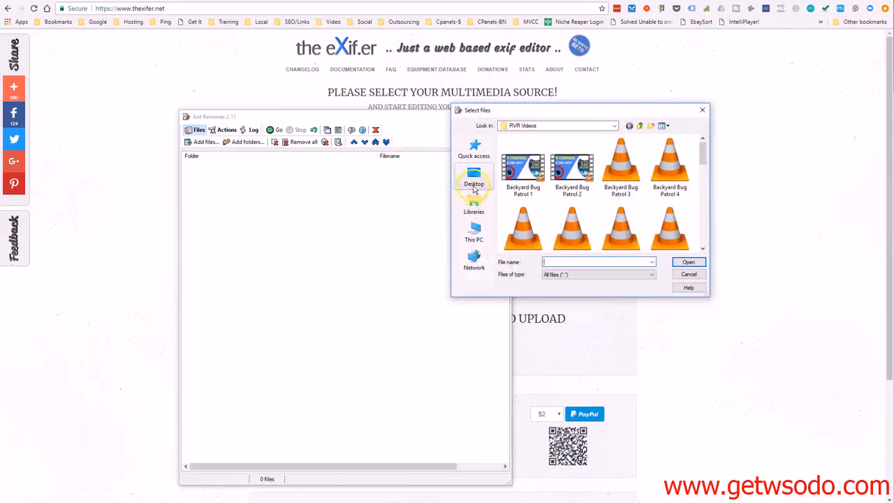
click(474, 149)
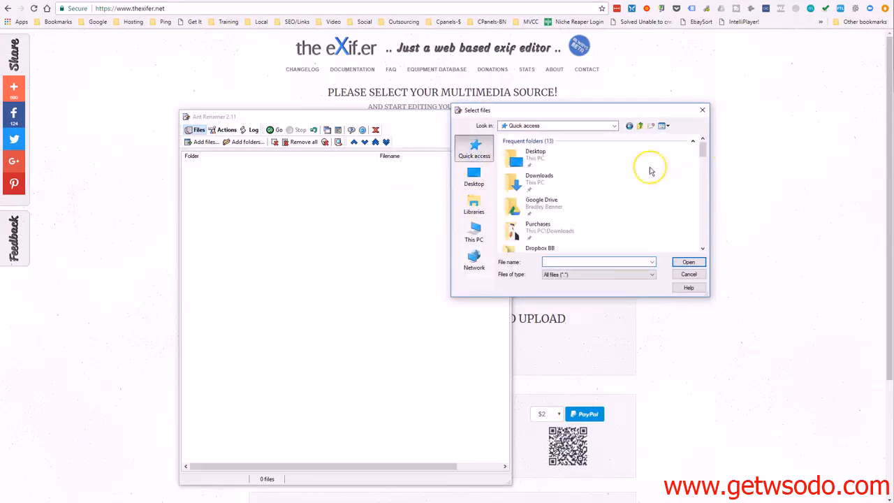
double_click(555, 203)
scroll(562, 201, down, 3)
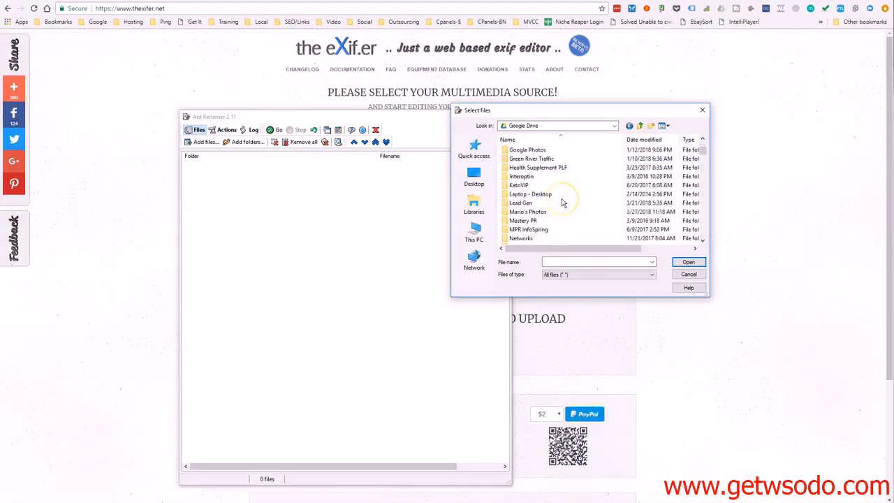
click(532, 159)
double_click(529, 167)
drag(580, 112, 454, 153)
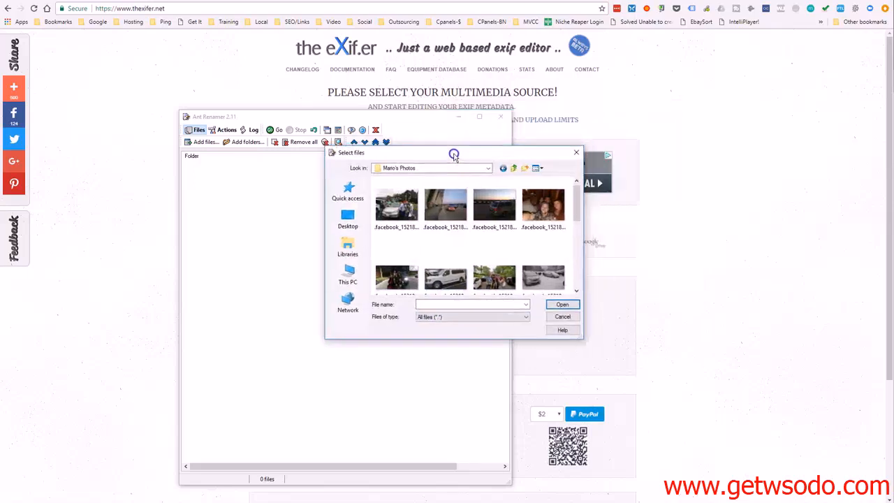
click(400, 208)
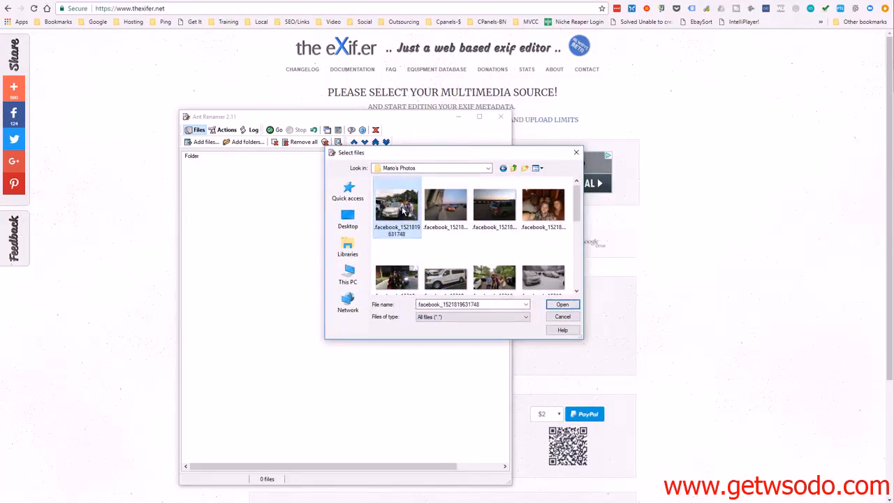
key(ctrl+a)
click(562, 304)
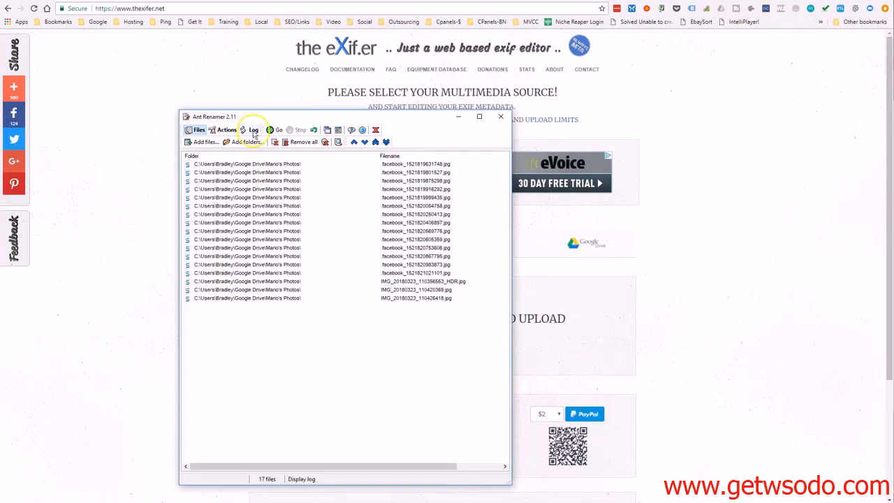
Choose Take names from list as the renaming action, checking the loaded files before returning to its empty name list
click(228, 130)
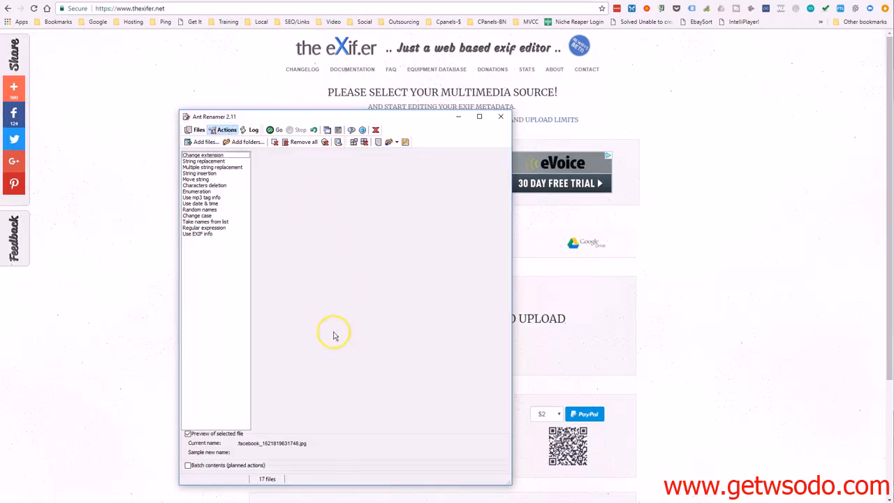
click(205, 221)
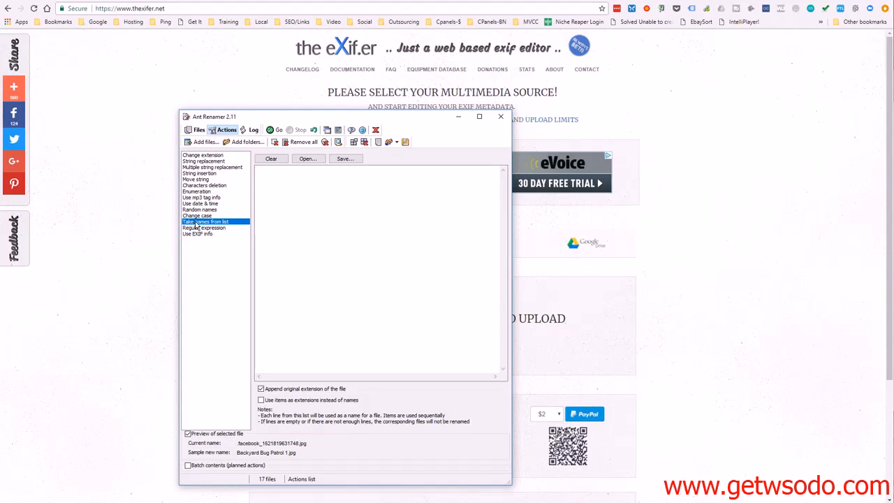
click(259, 186)
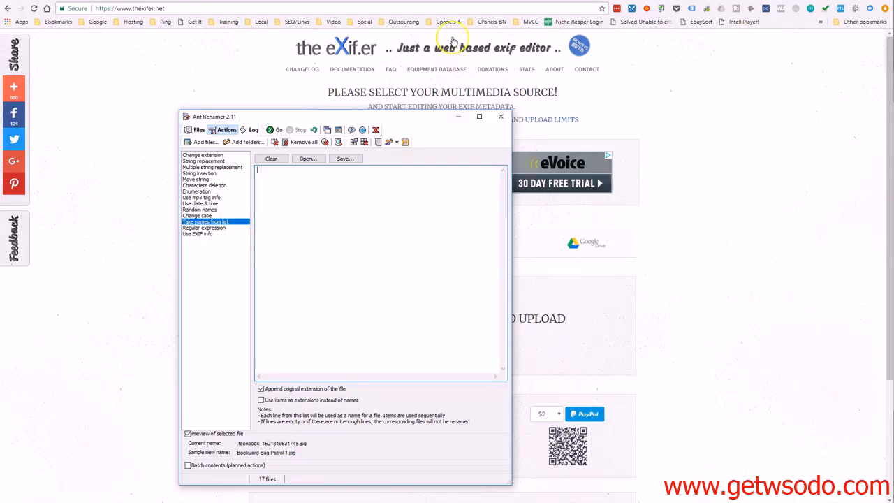
click(197, 131)
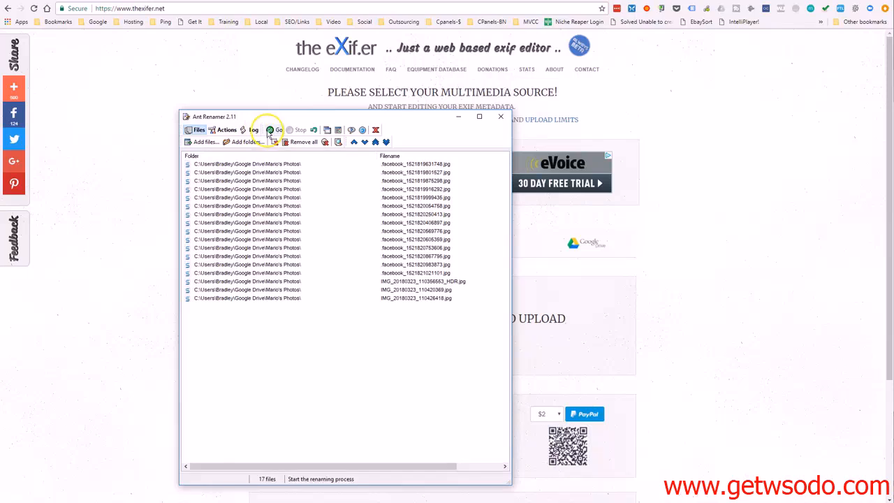
click(224, 132)
click(286, 204)
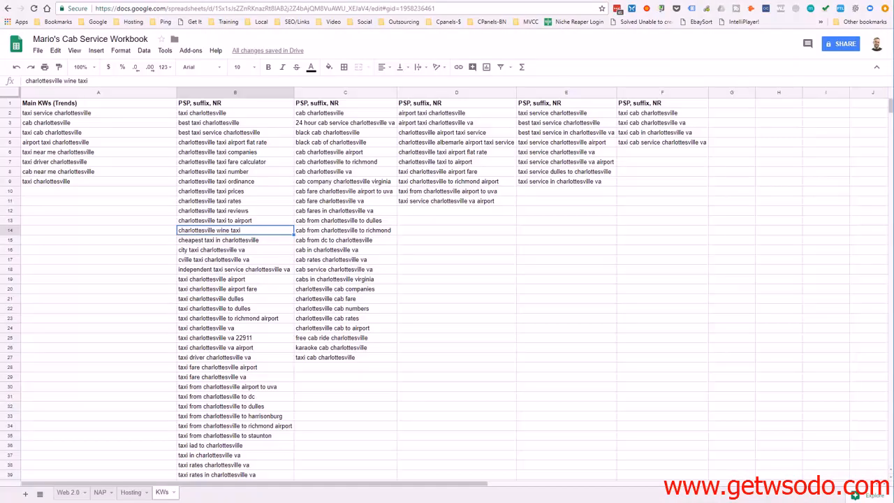
Copy the main keywords in A2:A9 of the KWs sheet into Ant Renamer's name list
click(381, 303)
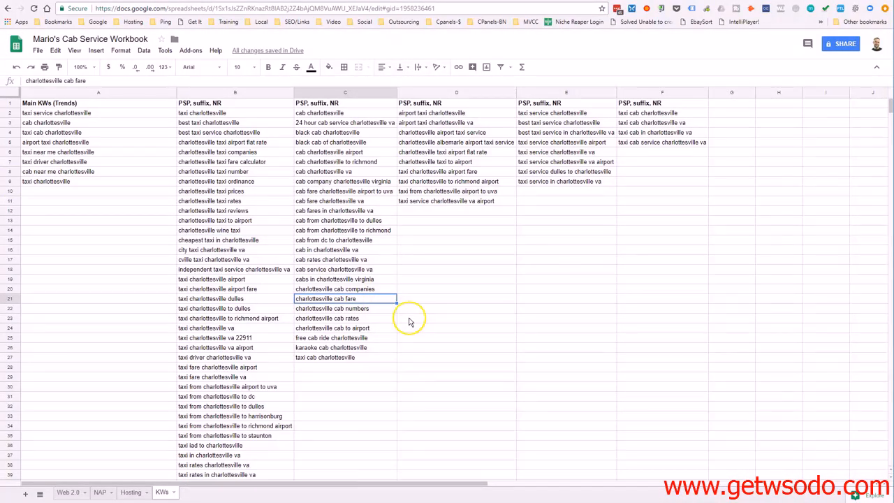
click(61, 113)
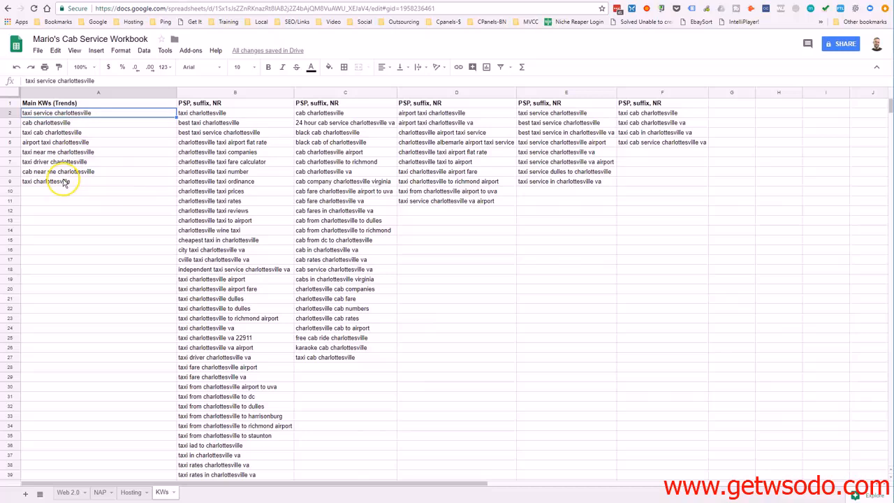
shift+click(63, 183)
right_click(63, 183)
click(97, 201)
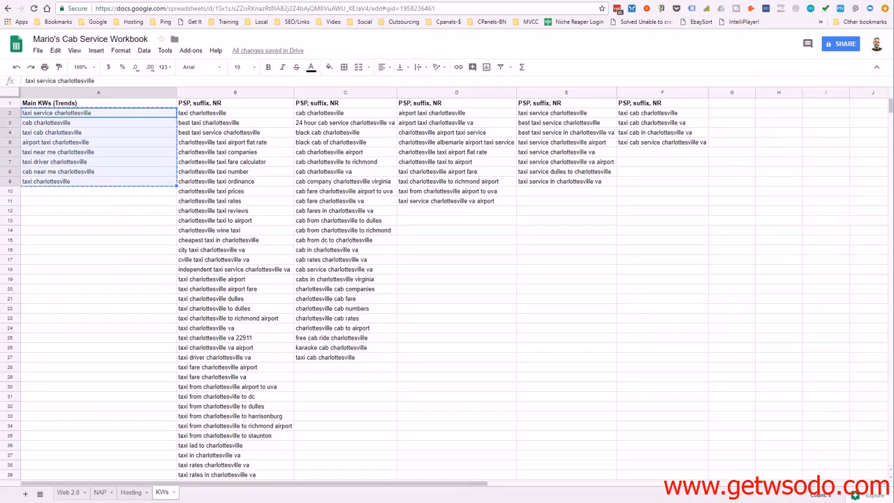
key(alt+Tab)
key(ctrl+v)
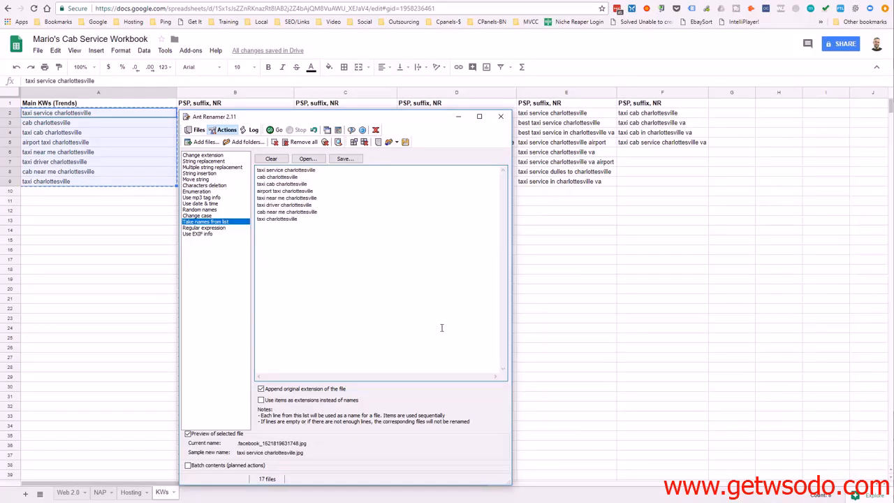
Append the taxi service keywords from E2:E9 of the KWs sheet to the end of Ant Renamer's name list
click(79, 280)
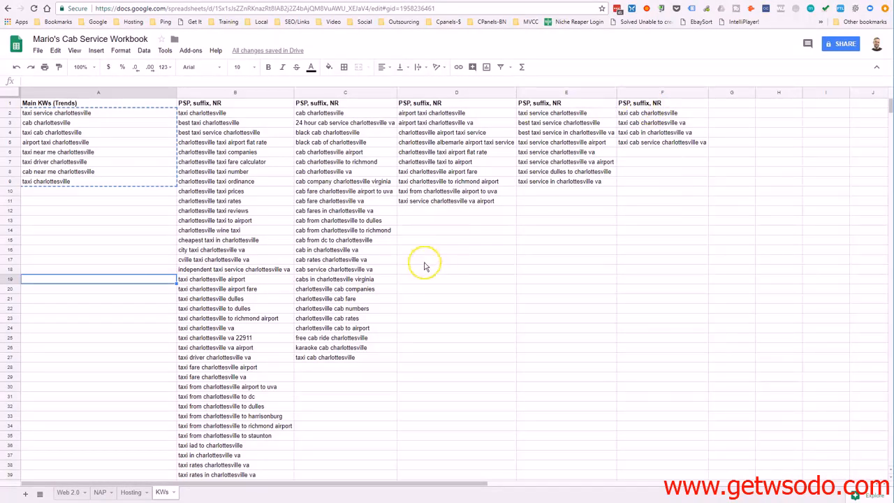
click(530, 113)
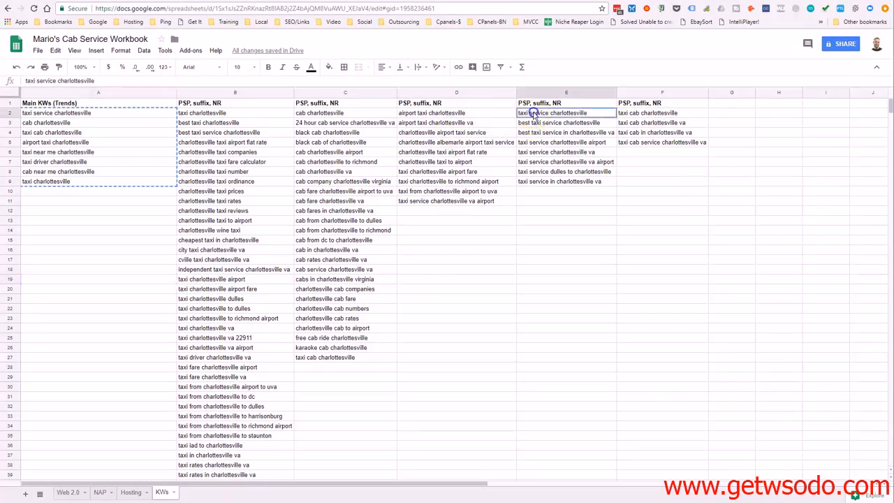
shift+click(548, 182)
right_click(548, 185)
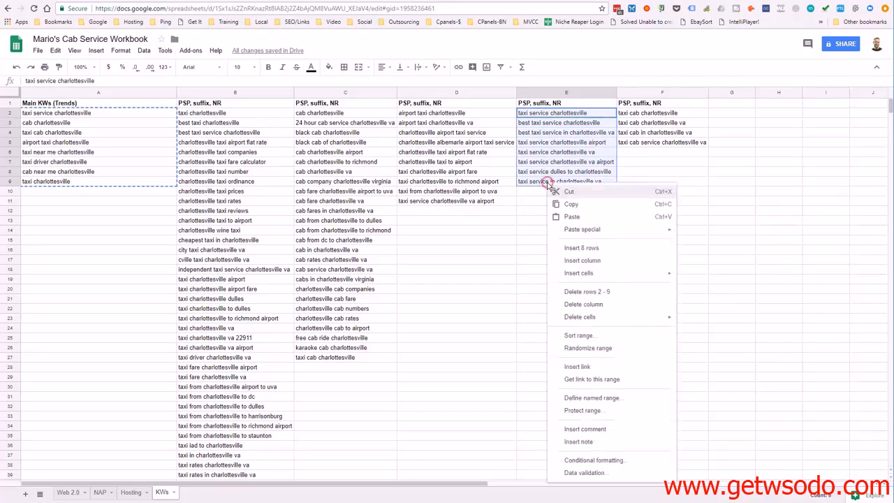
click(558, 202)
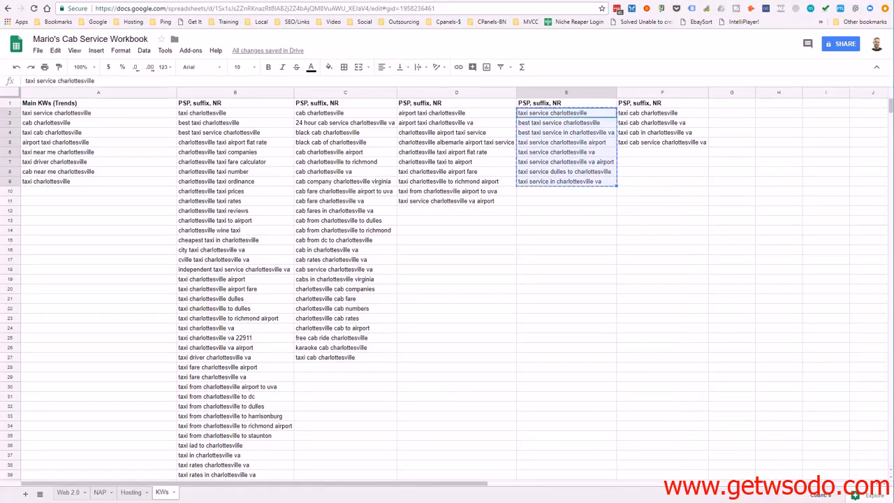
key(alt+Tab)
right_click(305, 259)
click(349, 299)
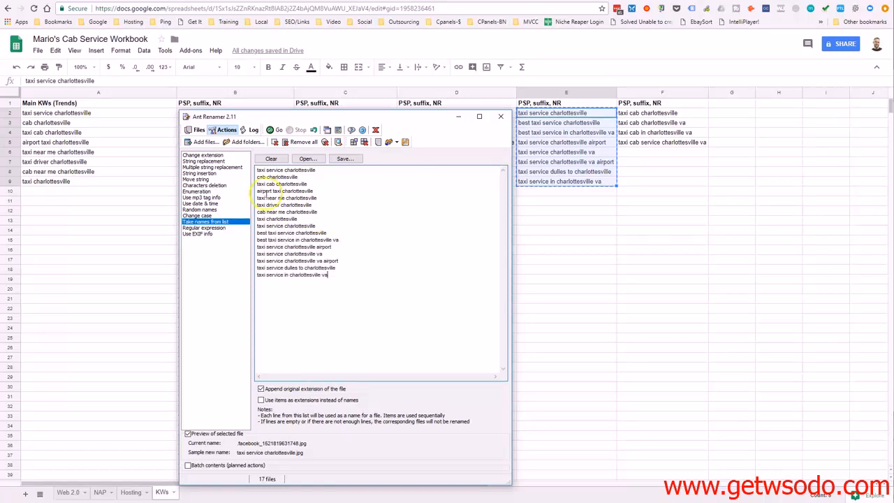
Paste a copy of the whole name list into the KWs sheet from A20 to count its entries, and clear those cells again
key(ctrl+a)
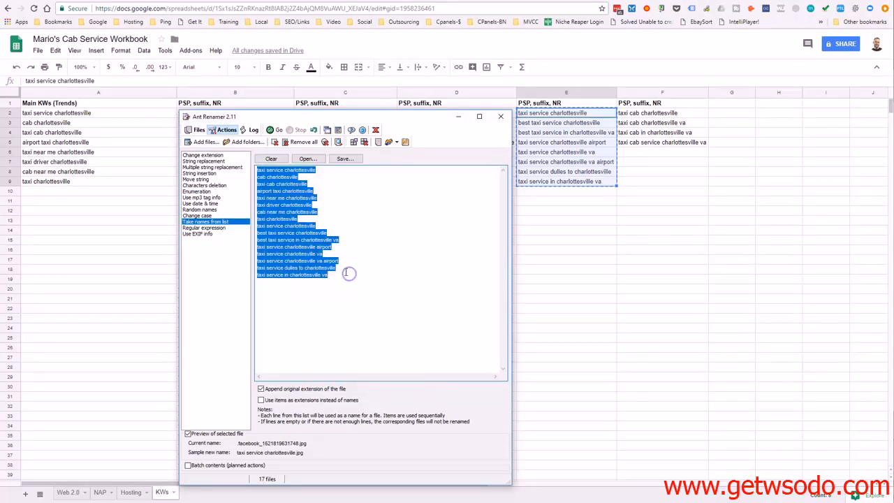
click(54, 292)
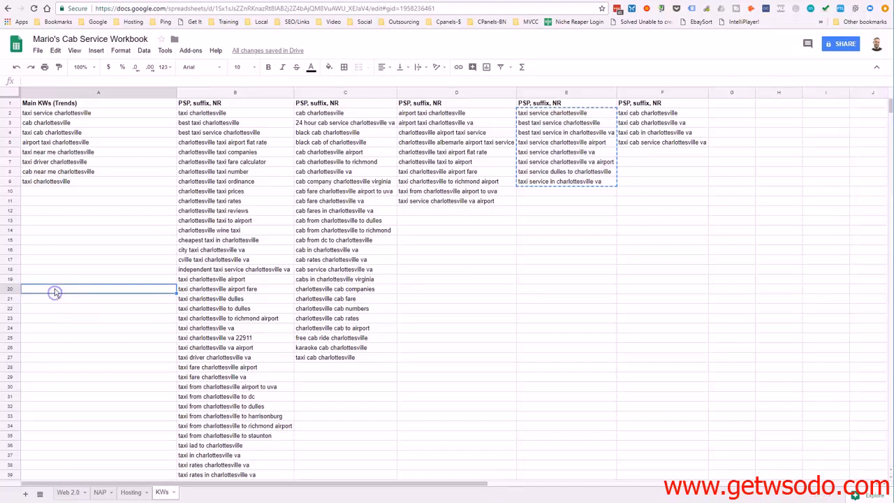
key(ctrl+v)
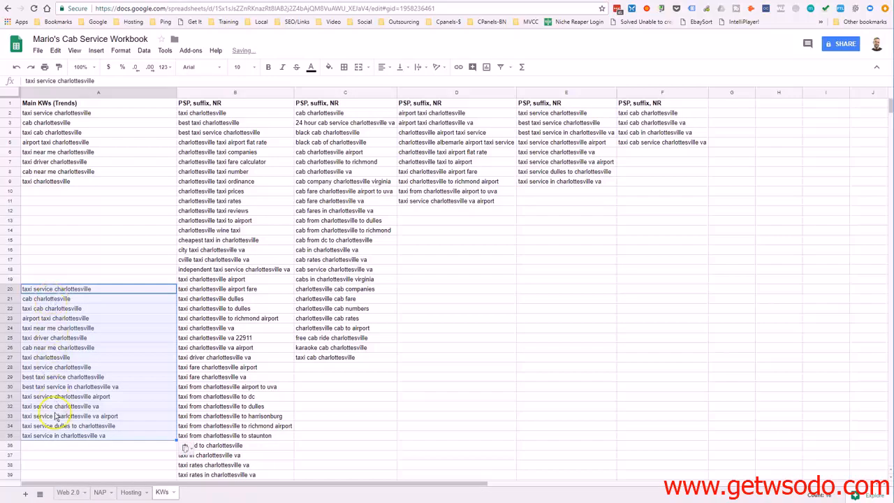
click(50, 435)
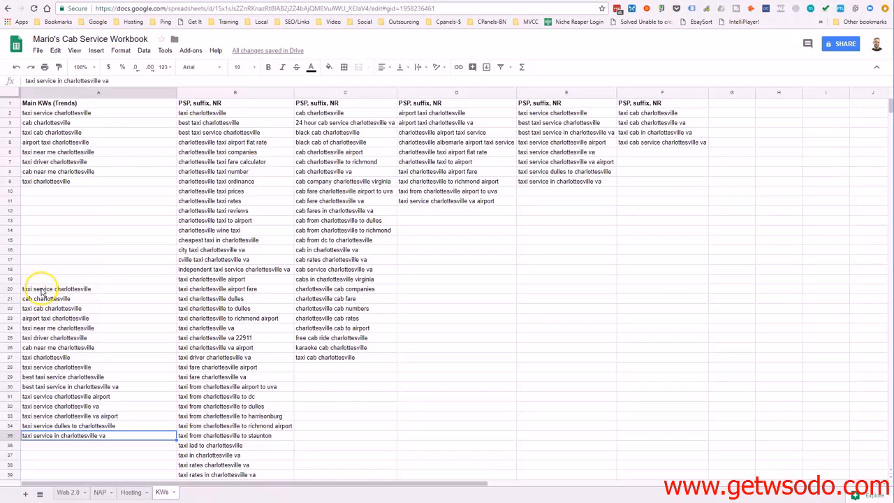
shift+click(42, 290)
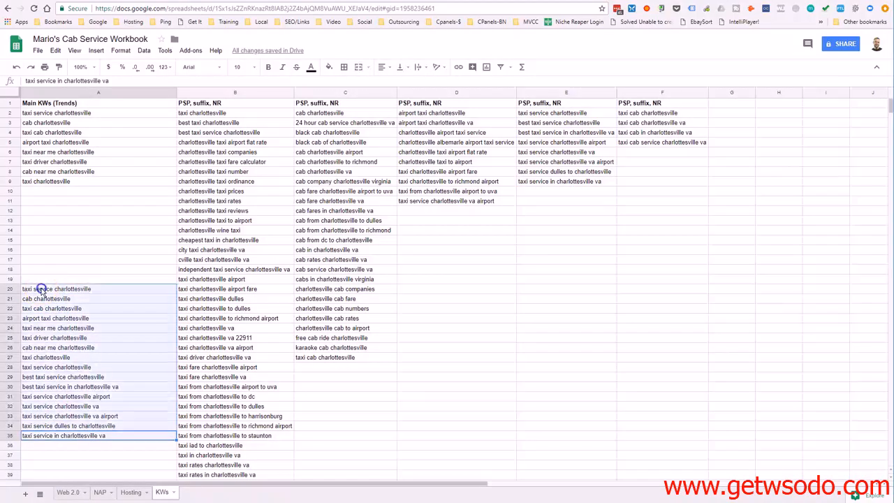
key(Delete)
click(517, 343)
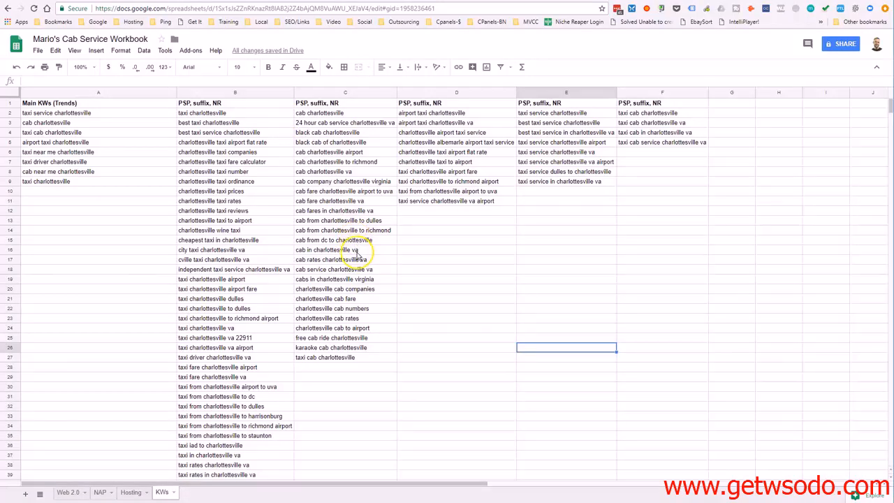
Append the keyword "cab service charlottesville va" from C18 to Ant Renamer's name list
click(337, 272)
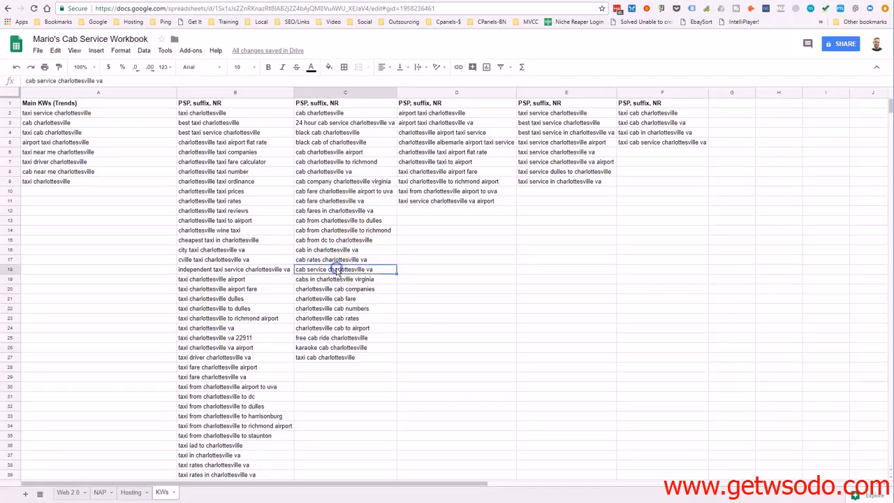
right_click(337, 272)
click(365, 296)
key(alt+Tab)
key(ctrl+v)
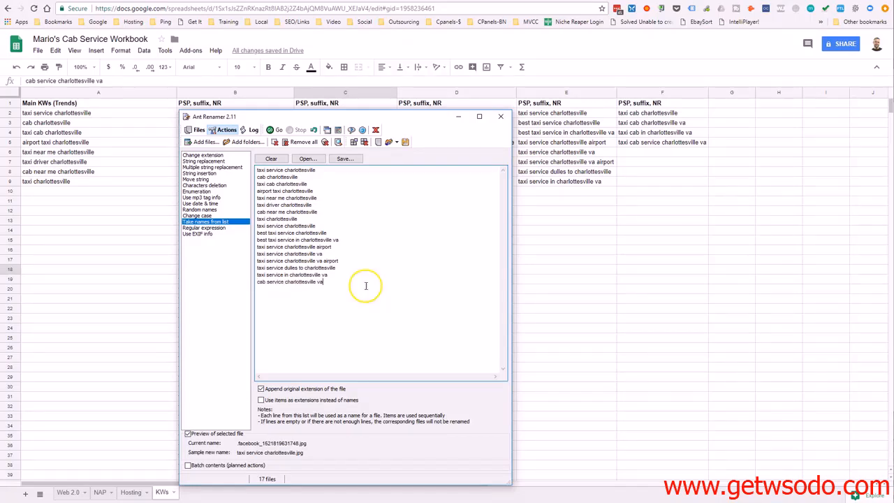
Append the keyword "charlottesville taxi to airport" from D7 as a new line in Ant Renamer's name list
click(131, 267)
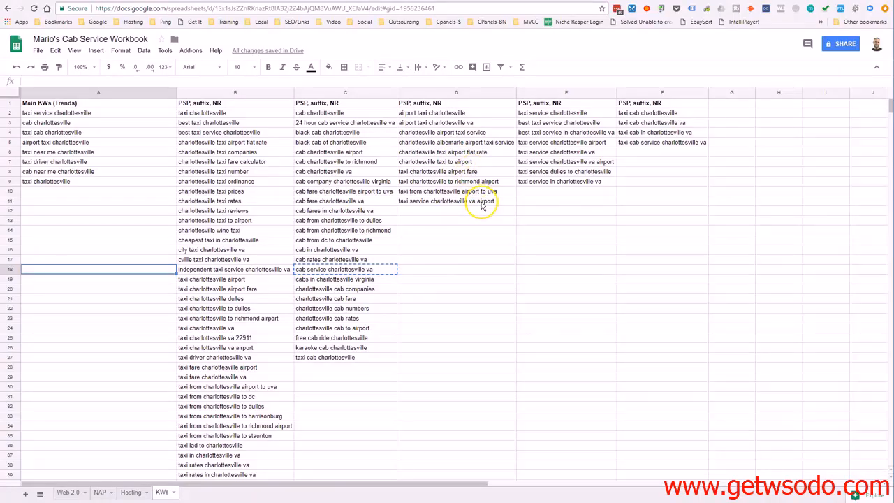
right_click(466, 164)
click(490, 185)
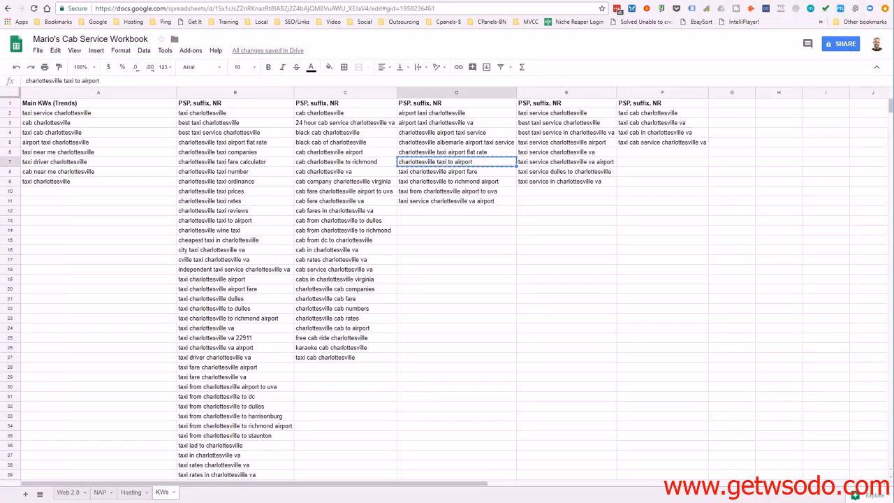
key(alt+Tab)
key(Return)
key(ctrl+v)
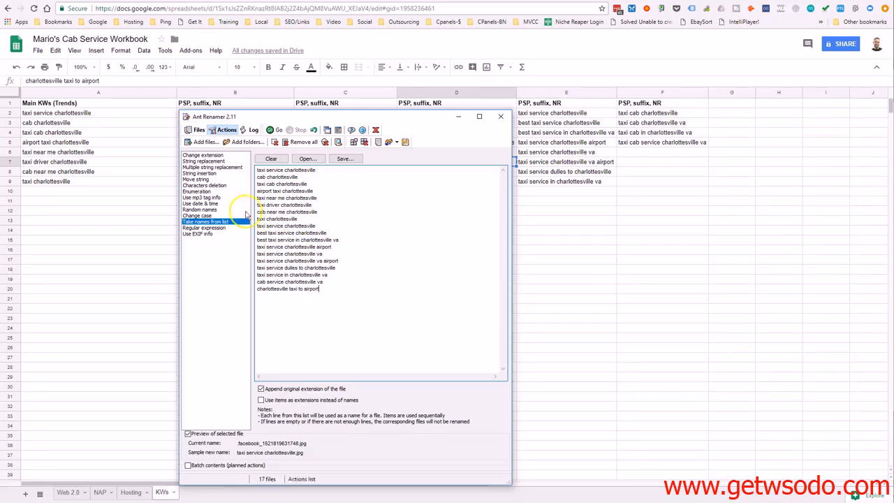
Run the batch rename and switch to the Mario's Photos folder in File Explorer
click(275, 130)
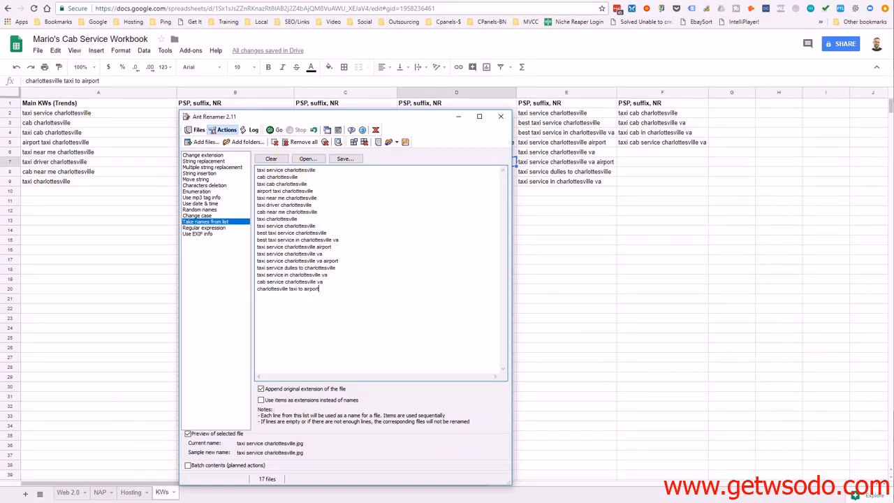
click(158, 502)
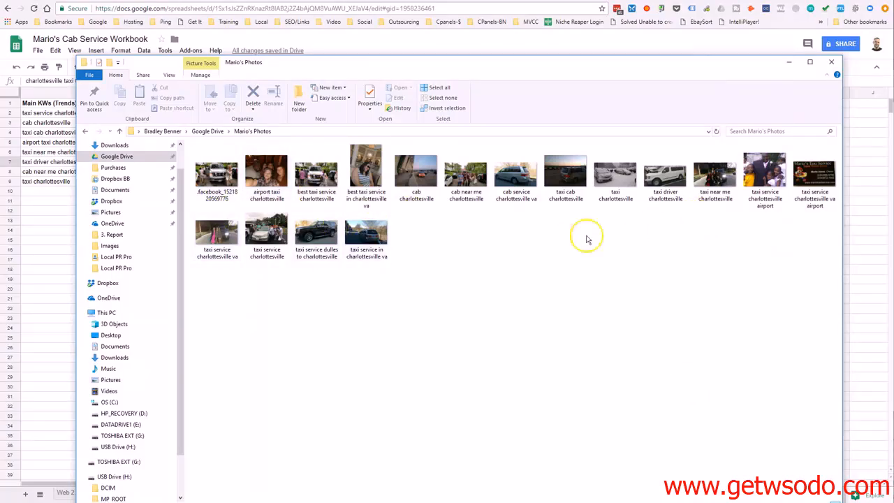
Rename the remaining facebook-named photo in Mario's Photos with the keyword "charlottesville wine taxi" from B14 of the KWs sheet
right_click(222, 193)
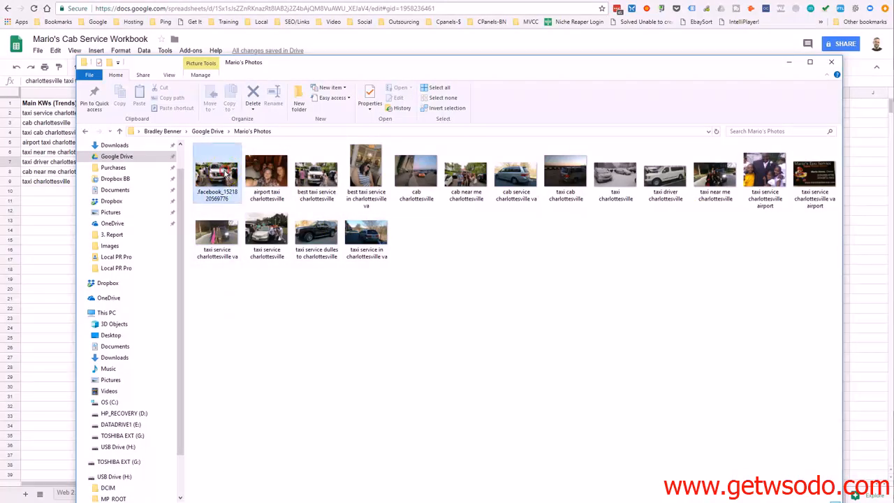
click(270, 451)
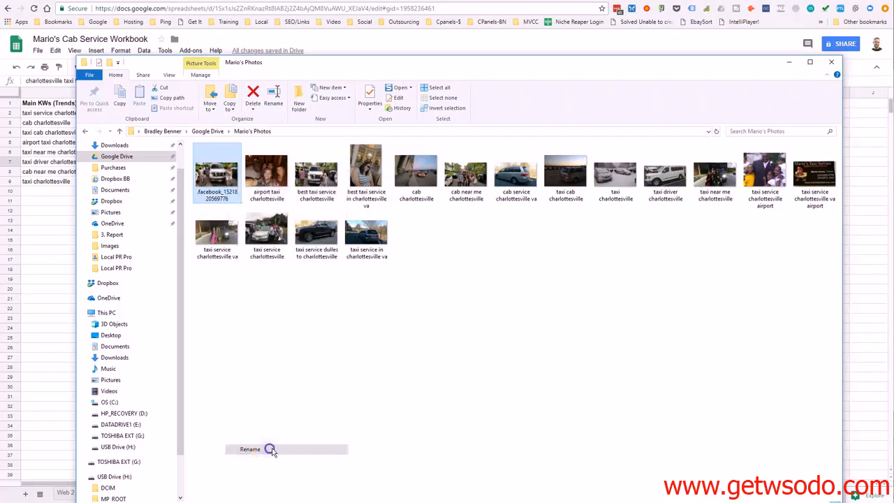
click(38, 197)
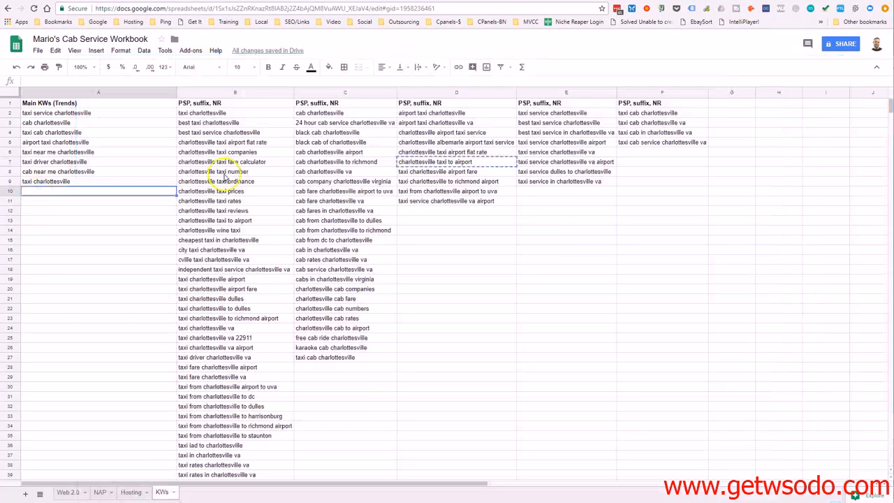
click(217, 230)
key(ctrl+c)
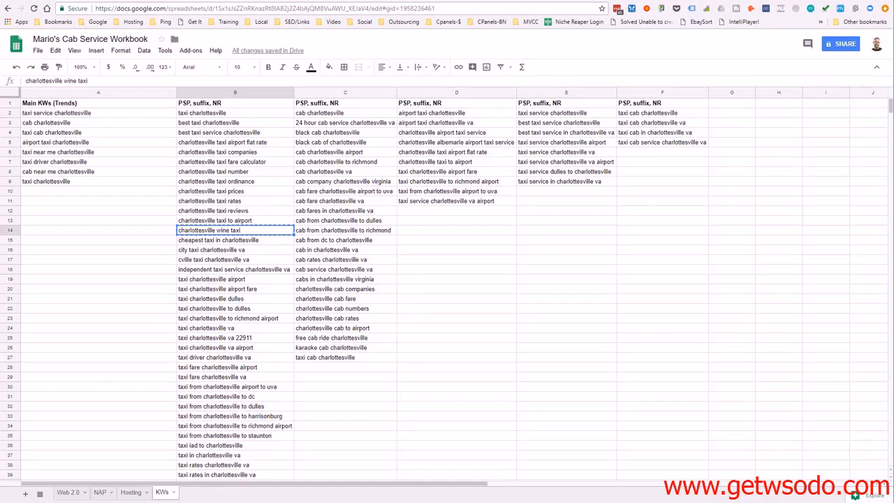
key(alt+Tab)
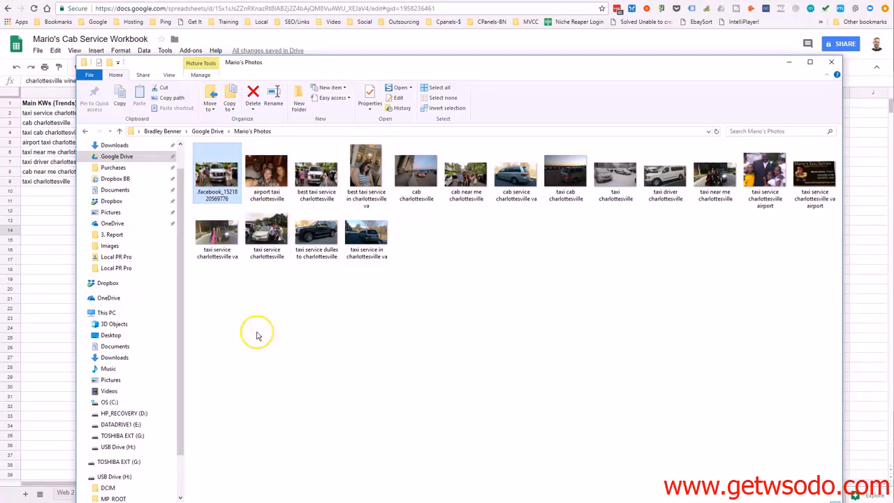
right_click(220, 176)
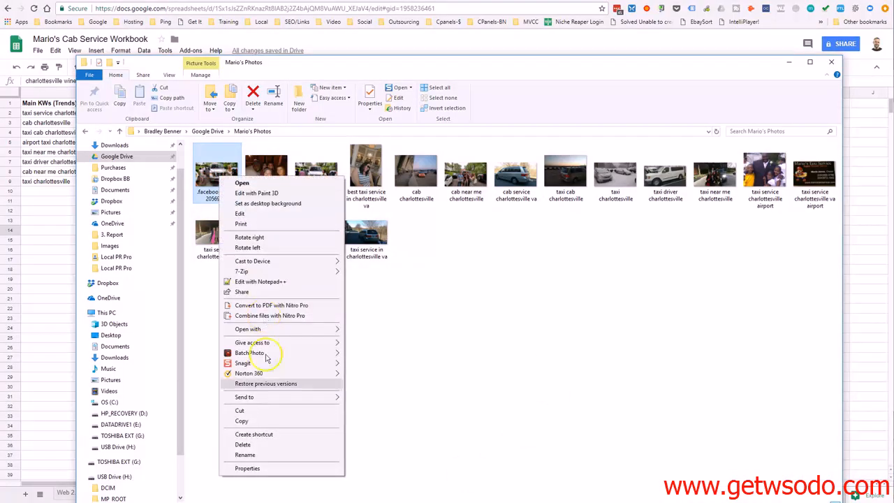
click(245, 455)
key(ctrl+v)
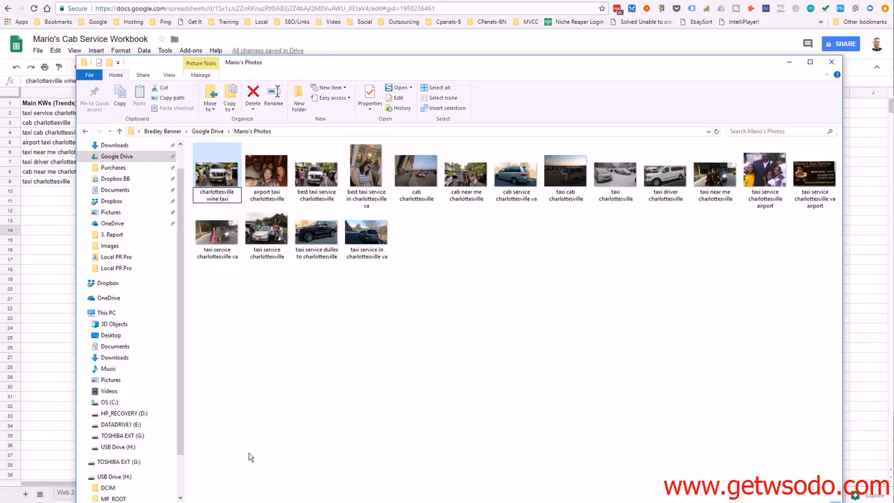
key(Return)
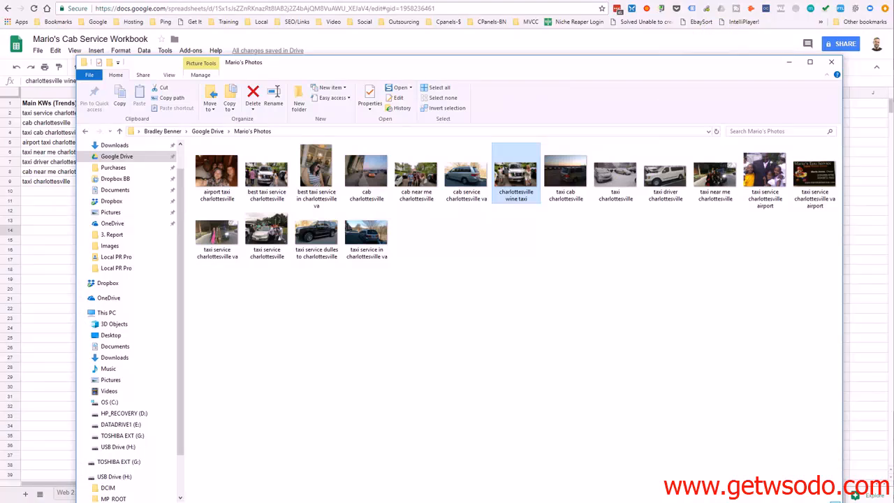
Review the eXifer Data slide, switch to GeoSetter and open the airport taxi charlottesville photo's metadata for editing
click(507, 113)
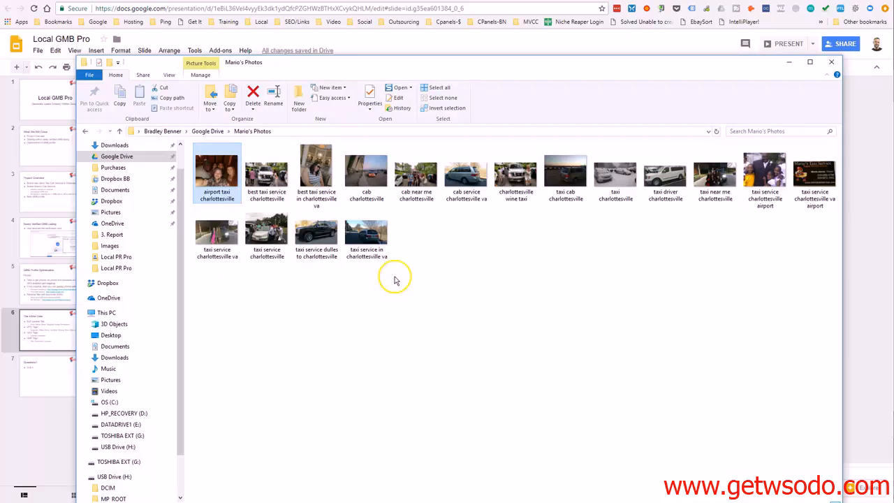
mouse_move(393, 62)
mouse_down()
mouse_move(435, 32)
mouse_move(399, 55)
mouse_up()
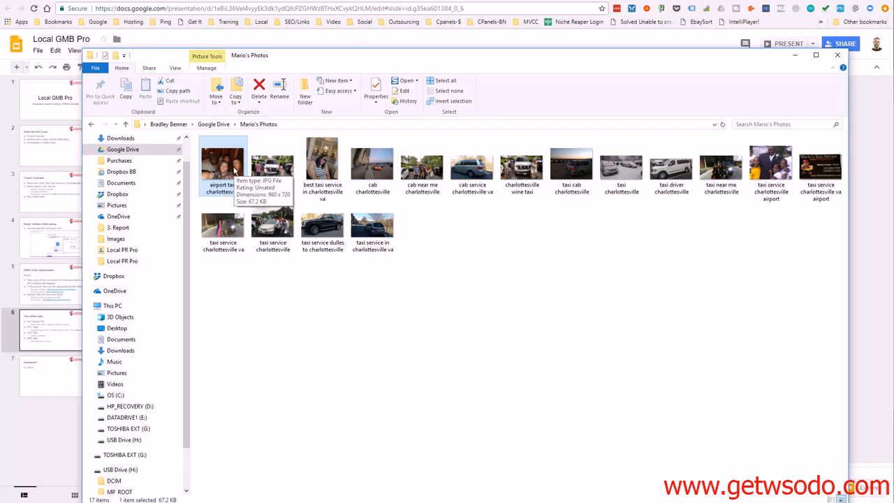
click(482, 501)
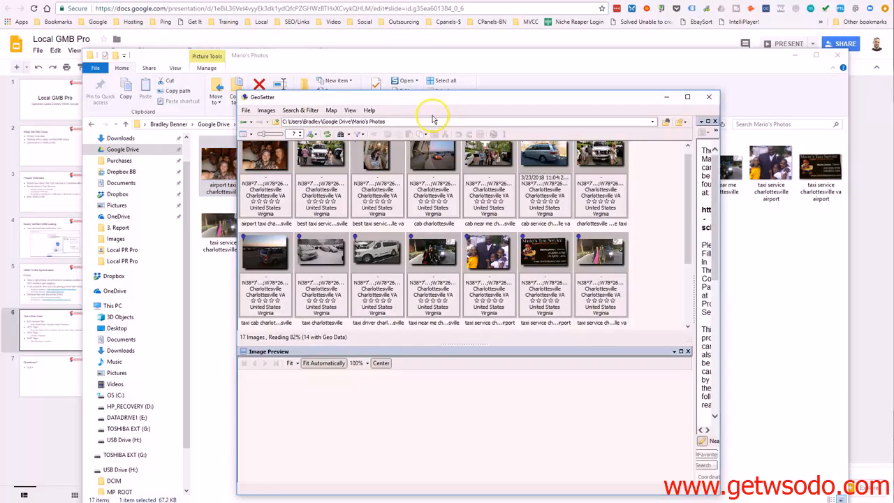
click(278, 182)
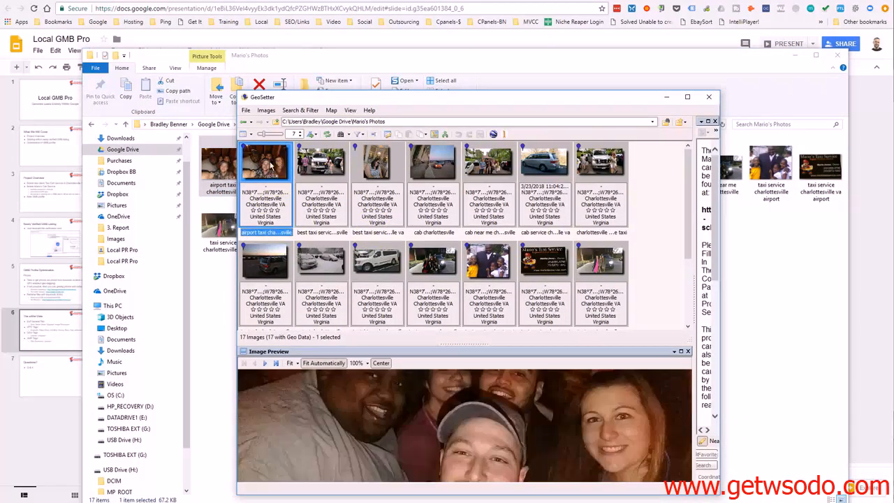
double_click(273, 169)
drag(447, 123, 304, 179)
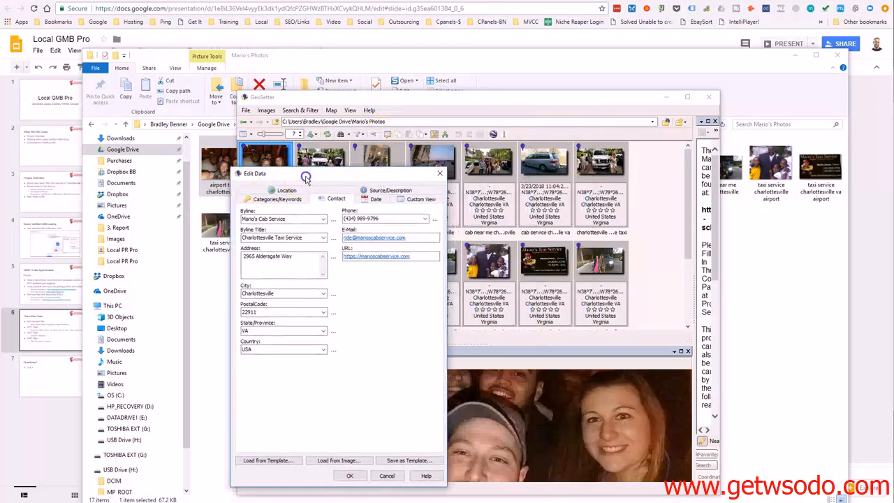
Set the photo's category to "Taxi Service" and add the keyword "charlottesville airport taxi service"
click(277, 200)
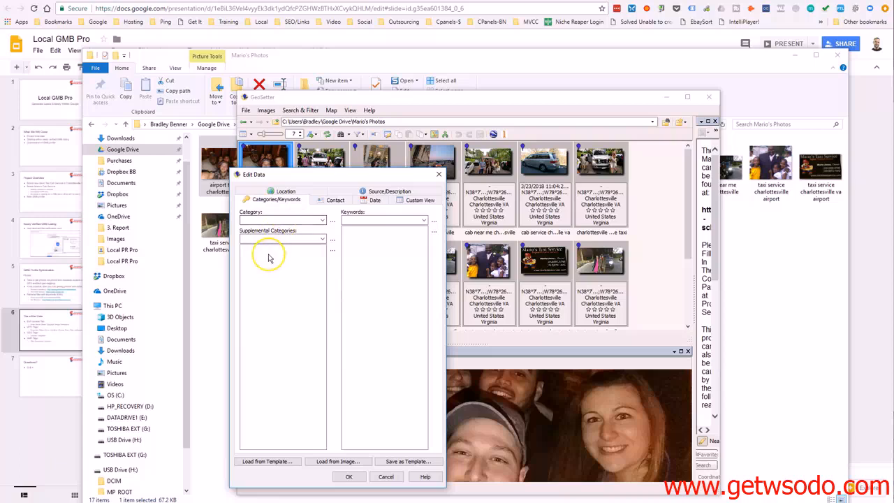
click(323, 221)
click(324, 221)
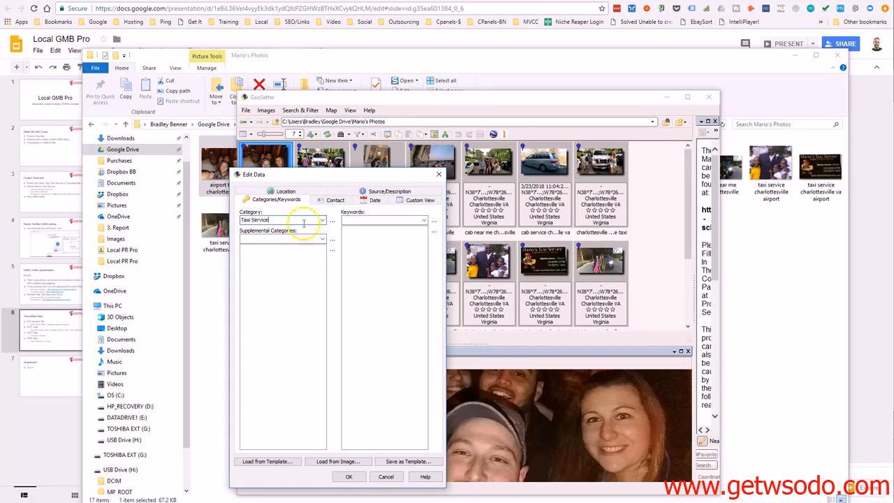
click(385, 221)
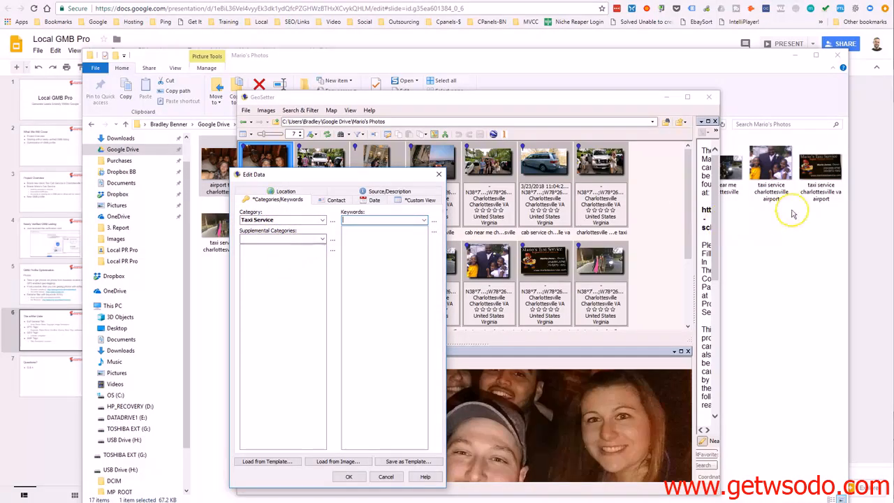
key(ctrl+v)
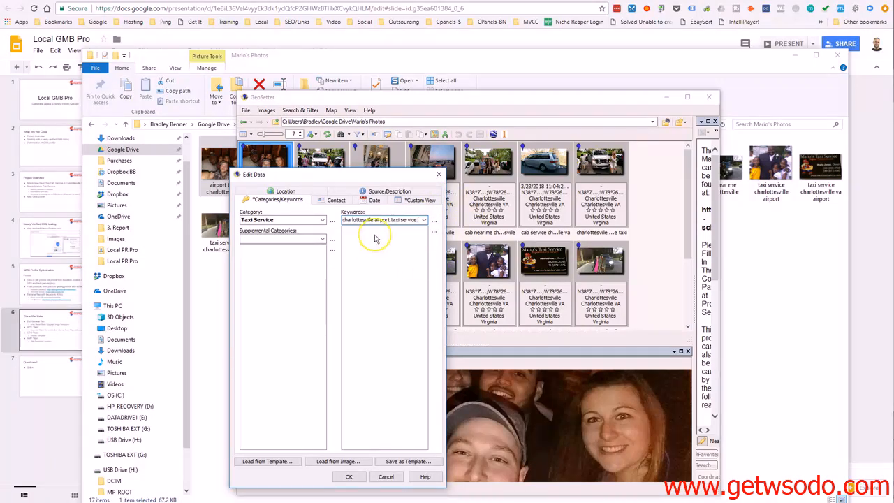
click(422, 223)
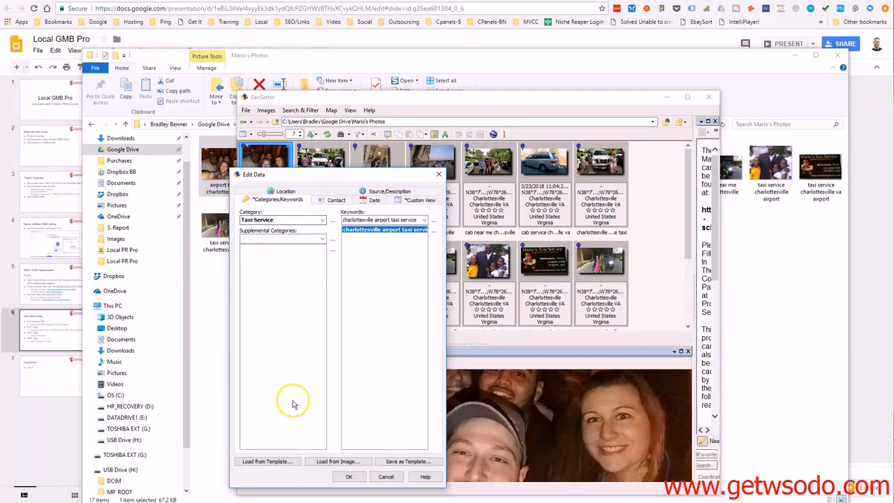
click(268, 238)
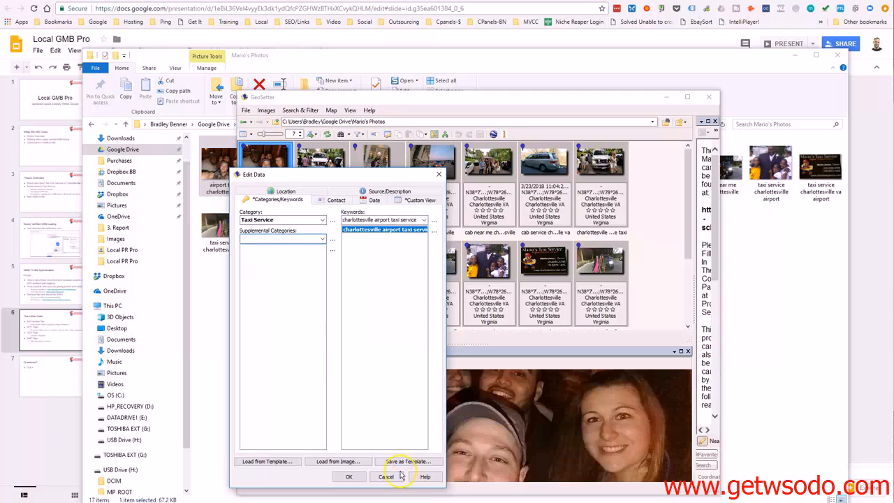
Fill the photo's Object Name with the keyword "charlottesville albemarle airport taxi service" from D5 of the KWs sheet
click(381, 192)
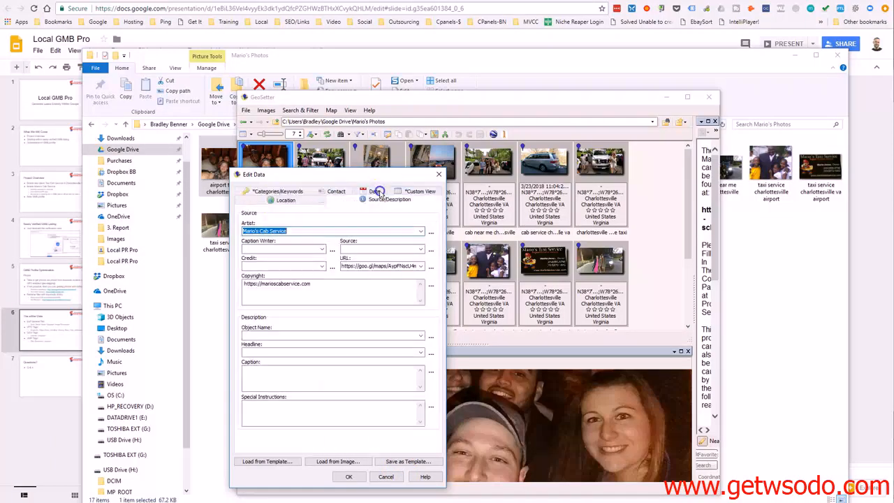
click(318, 336)
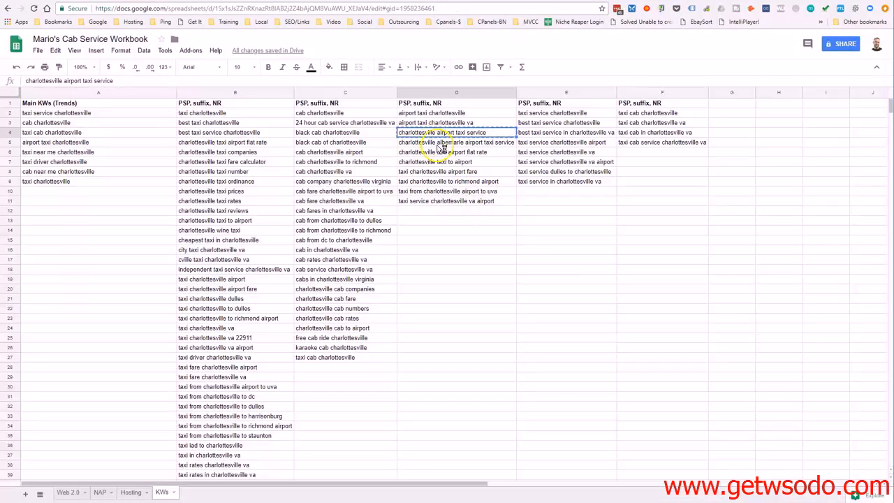
click(441, 148)
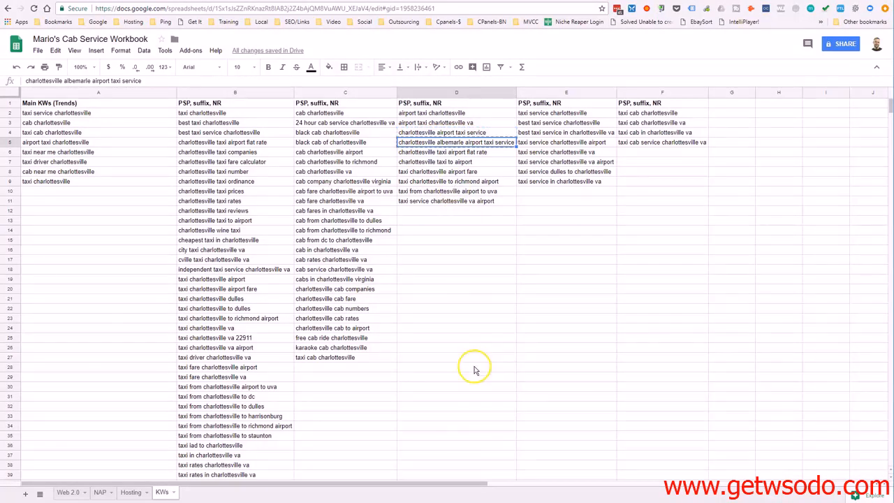
key(alt+Tab)
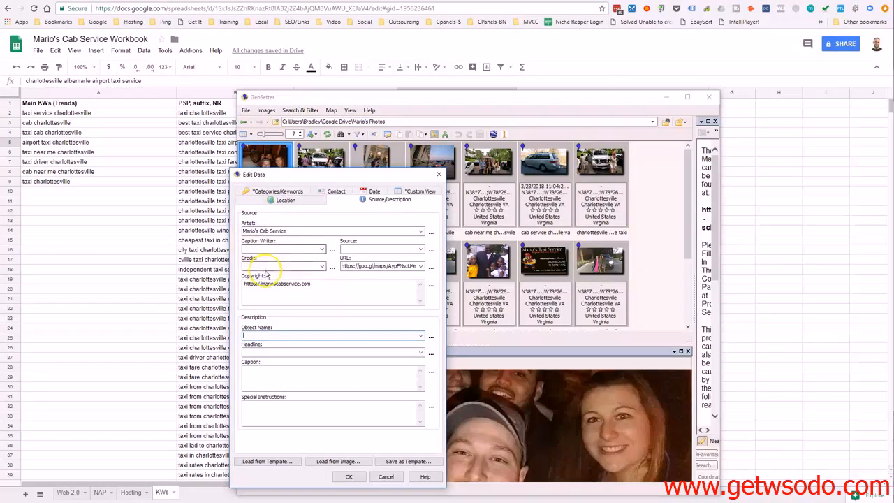
text(charlottesville albemarle airport taxi service)
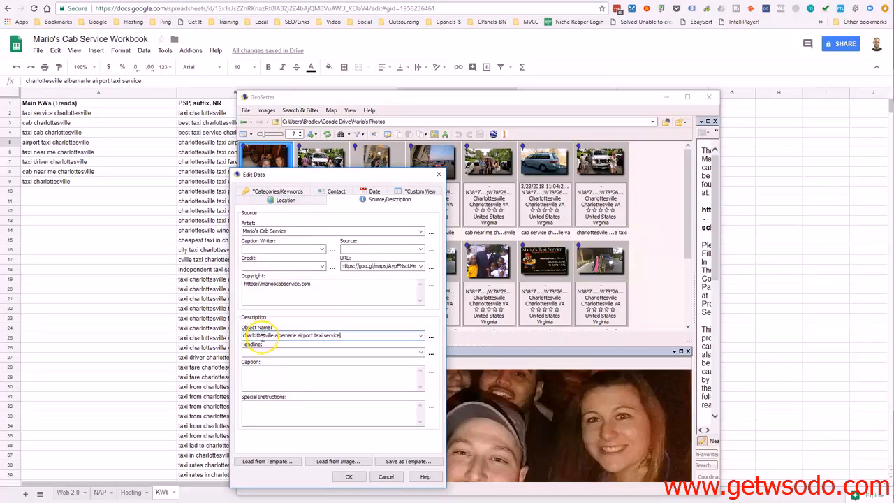
drag(345, 335, 245, 334)
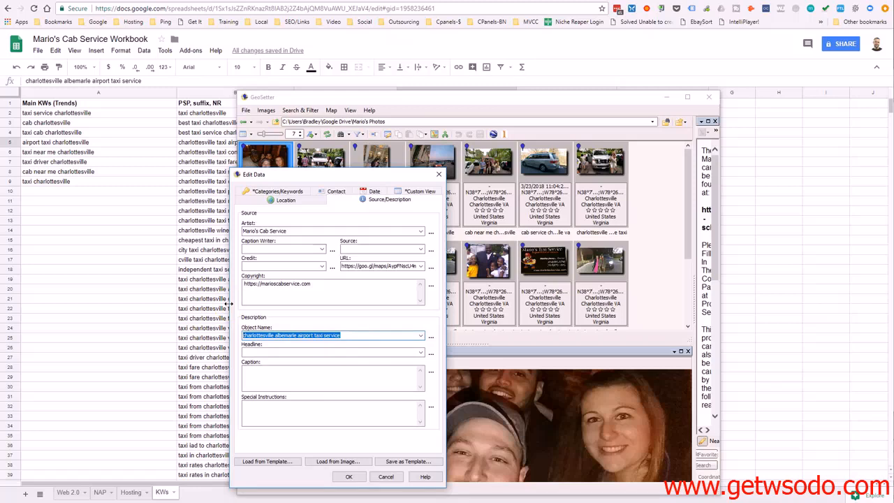
Fill the photo's Headline with the keyword "charlottesville taxi to airport" from D7 of the KWs sheet
click(255, 352)
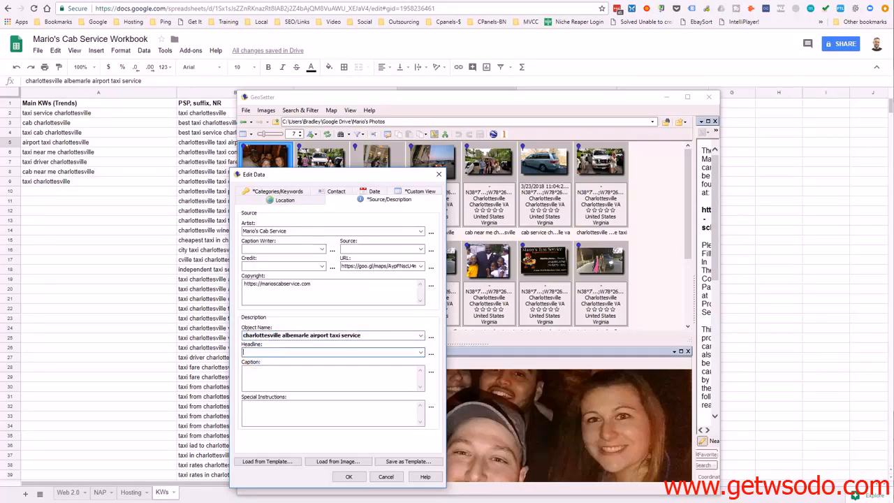
click(764, 12)
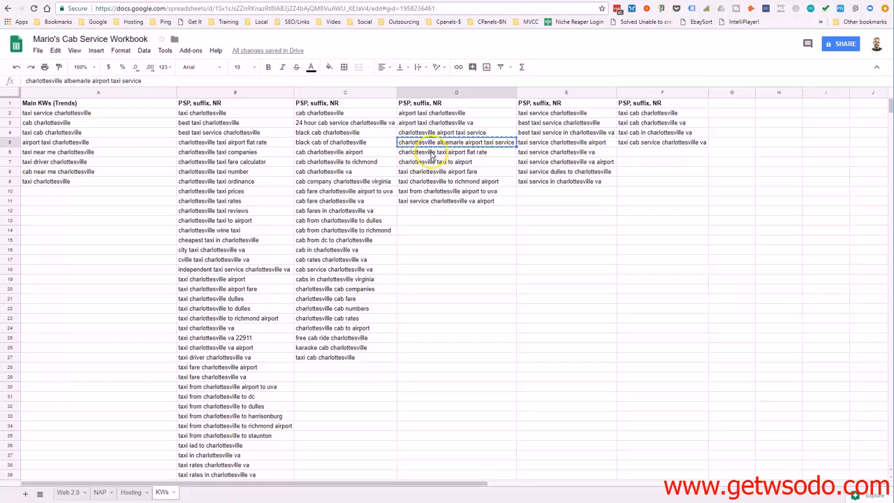
click(455, 162)
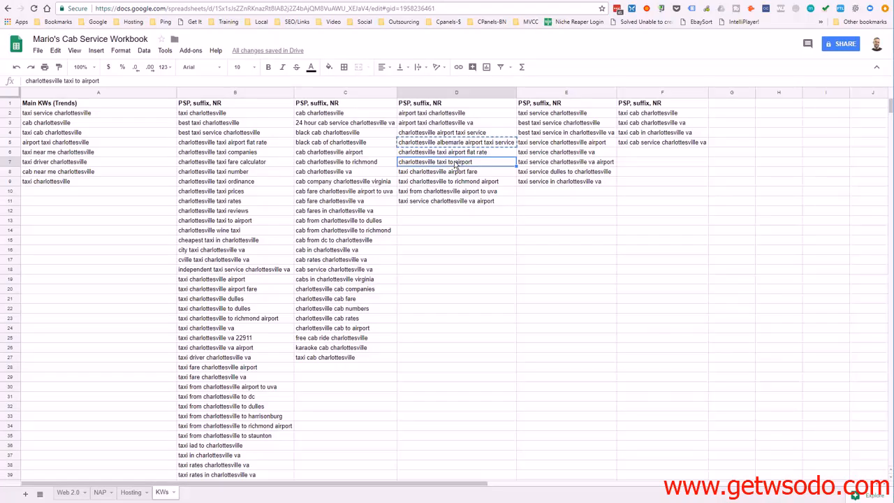
key(ctrl+c)
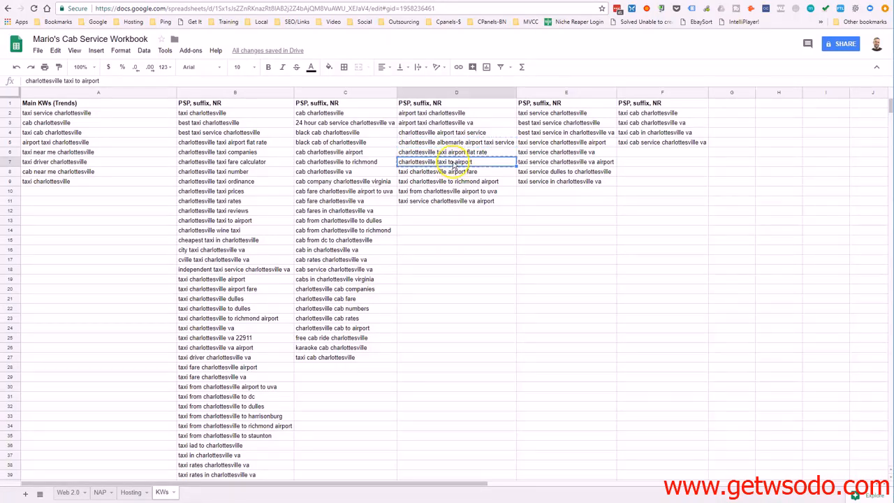
key(alt+Tab)
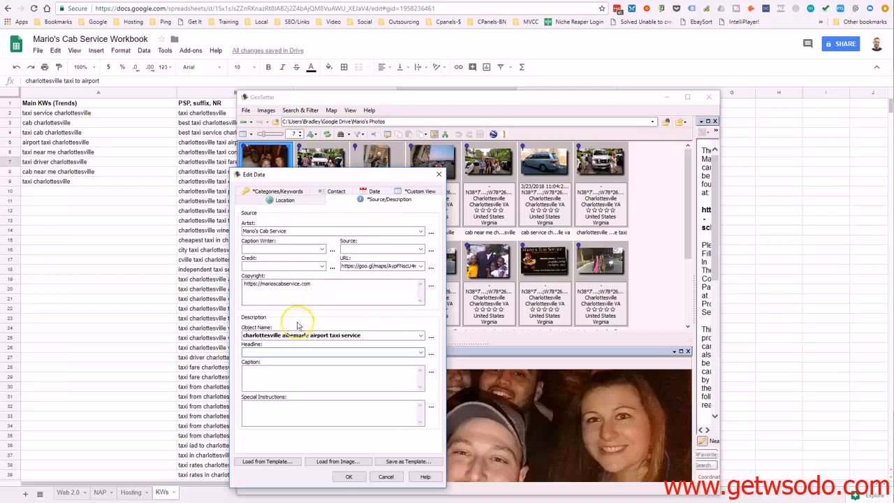
key(ctrl+v)
Fill the photo's Caption with "taxi service charlottesville va airport" from D11 and return to its categories and keywords
click(768, 188)
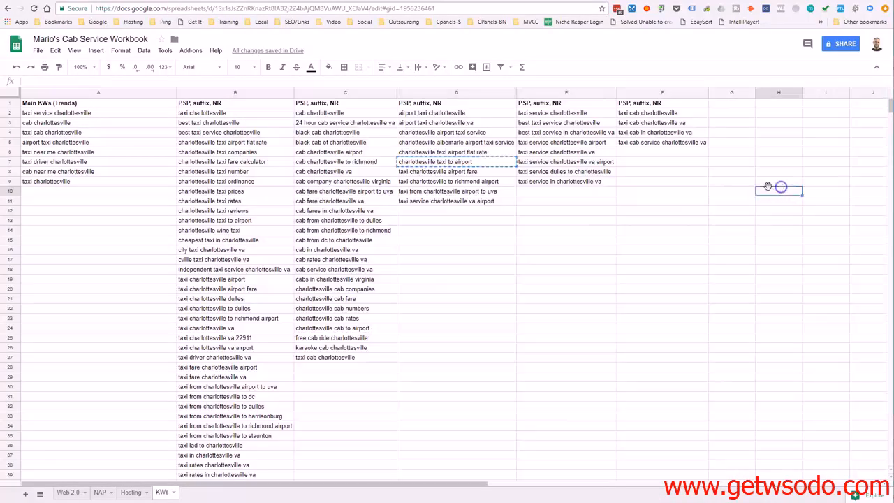
click(453, 202)
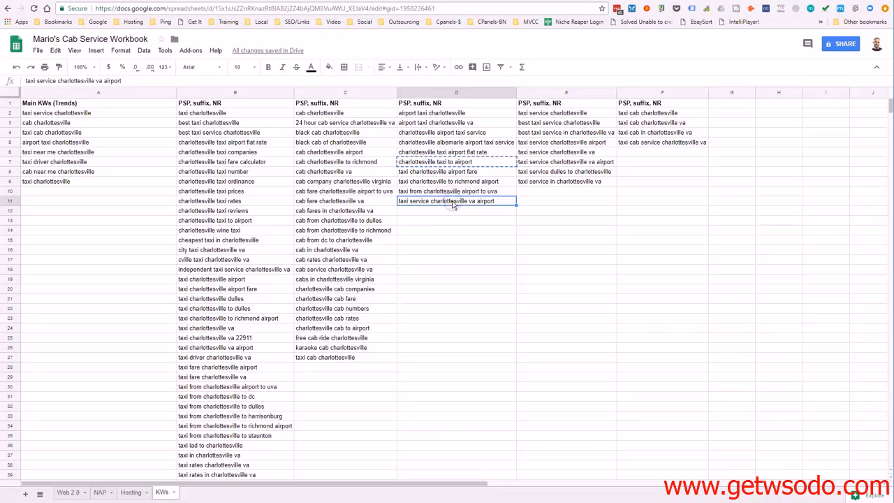
key(alt+Tab)
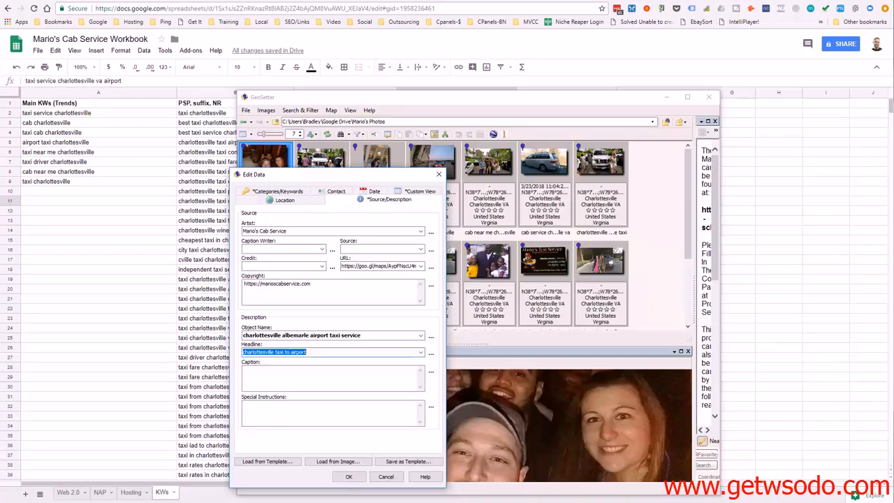
click(279, 375)
key(ctrl+v)
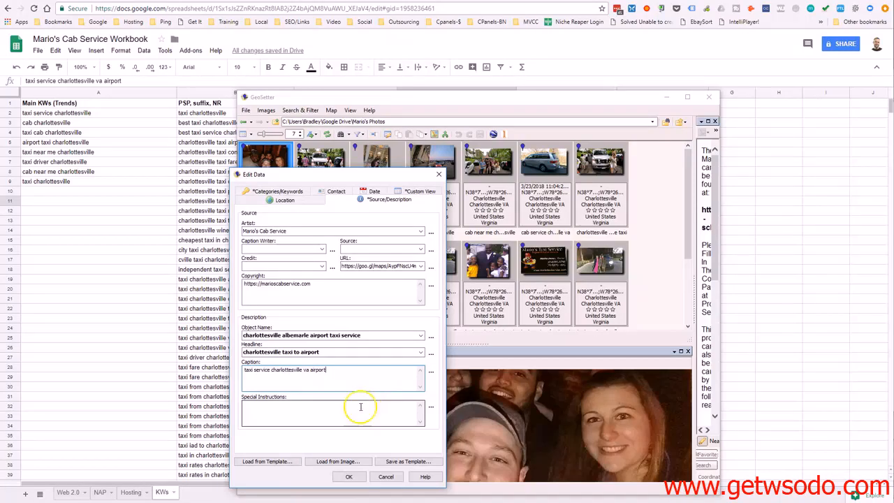
click(291, 194)
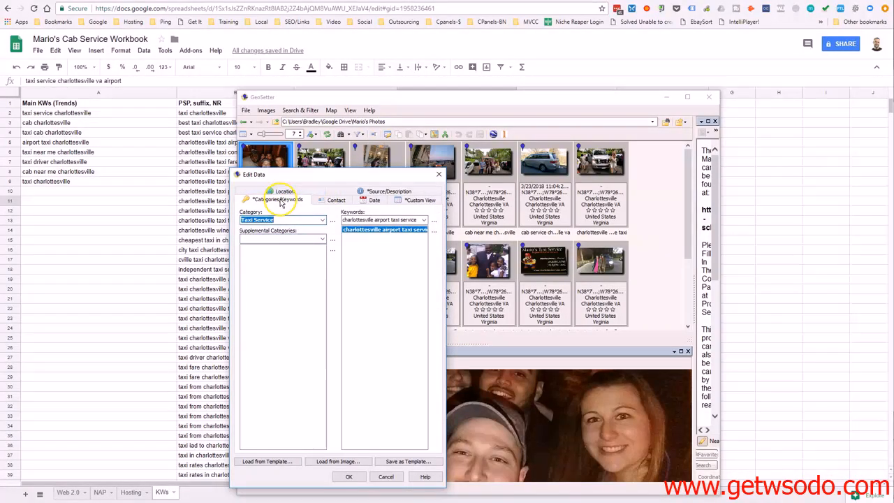
Review the photo's source and description, location, date, contact, and category and keyword data
click(357, 191)
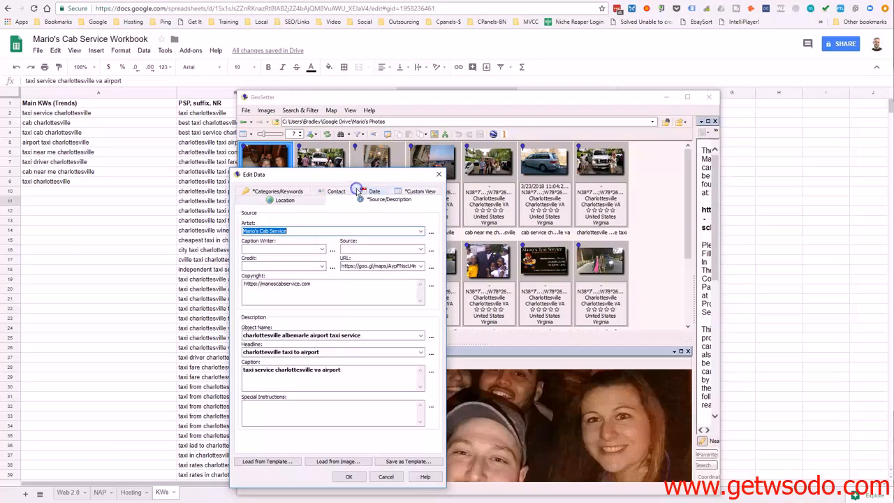
click(284, 200)
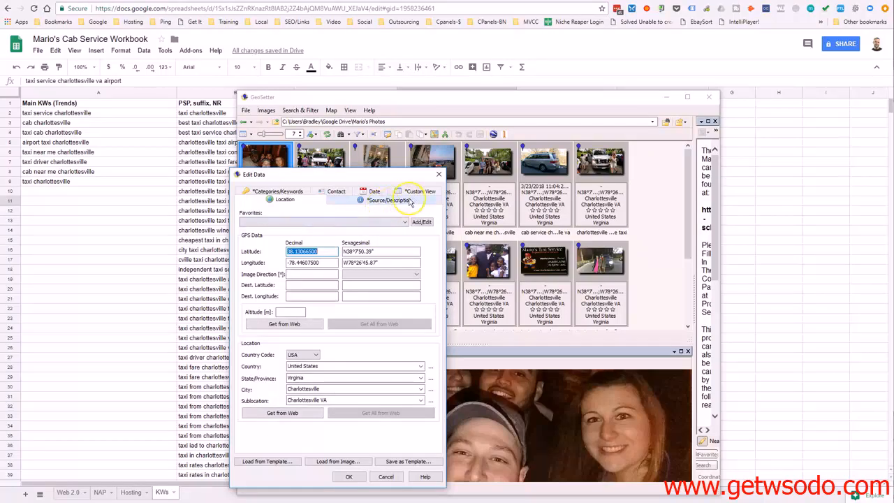
click(377, 193)
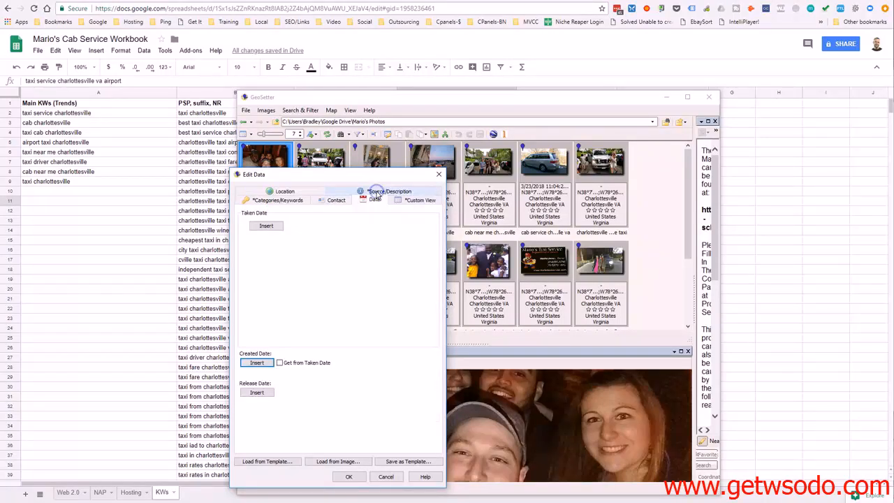
click(338, 200)
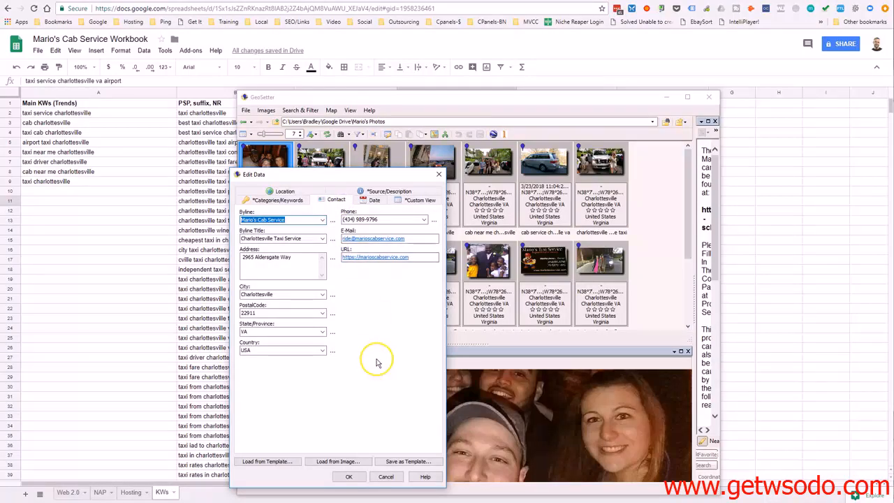
click(285, 192)
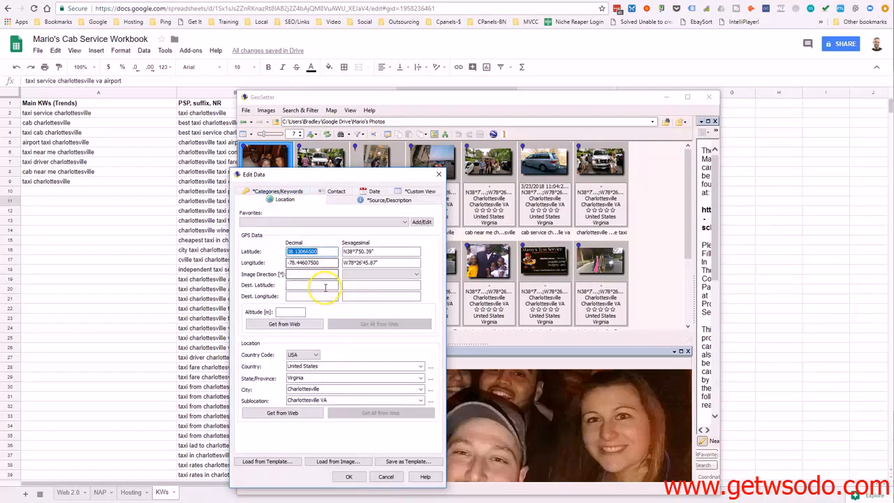
click(286, 191)
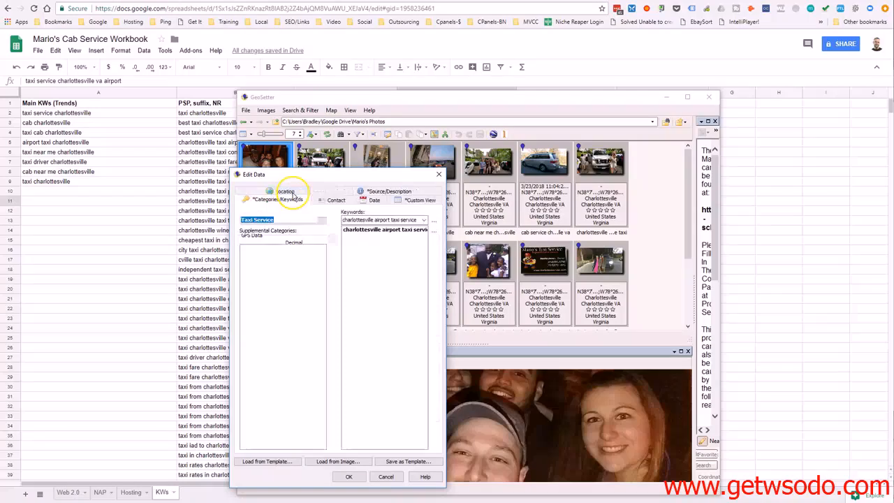
click(331, 201)
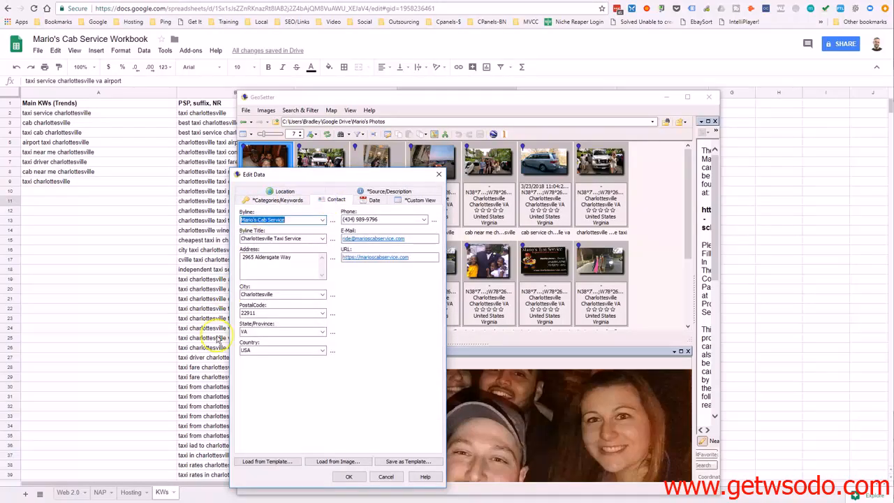
click(384, 193)
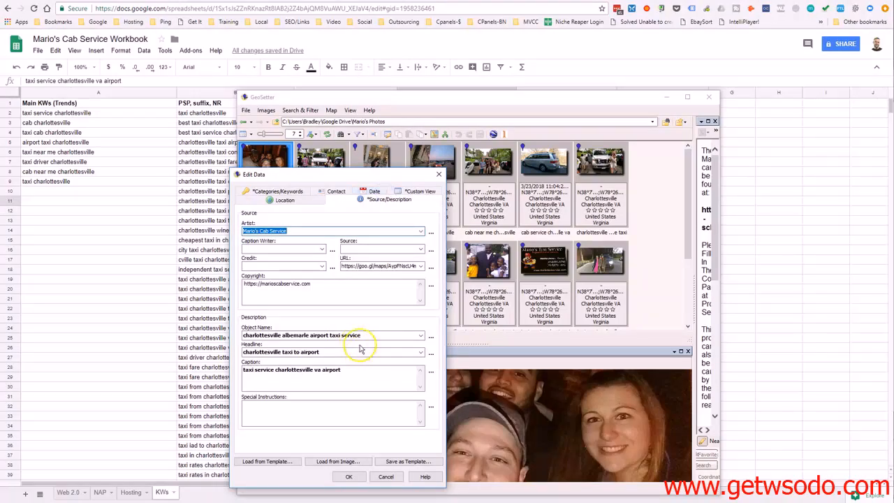
Accept the photo's edited data, save the changes to the image file and close the save report
click(351, 477)
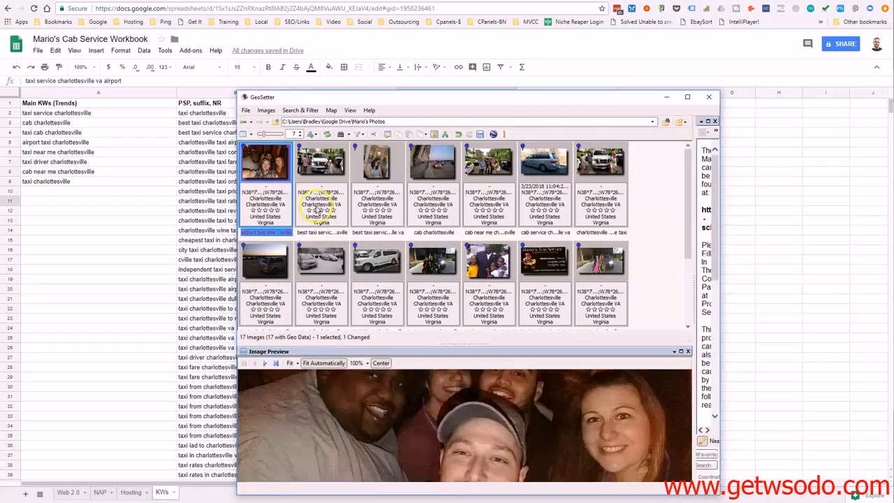
click(272, 111)
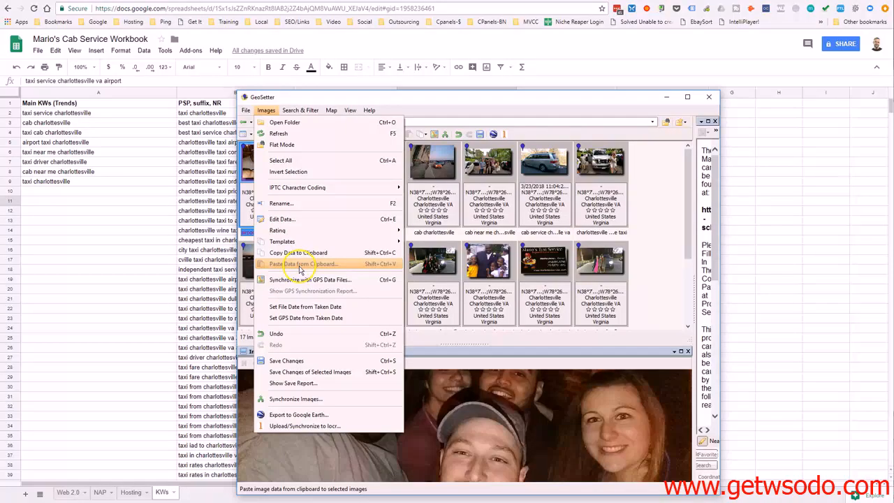
click(305, 361)
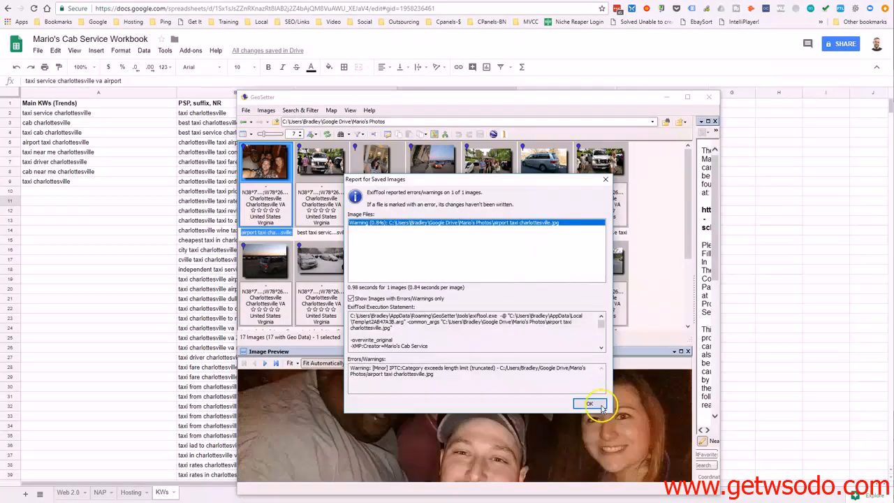
click(592, 404)
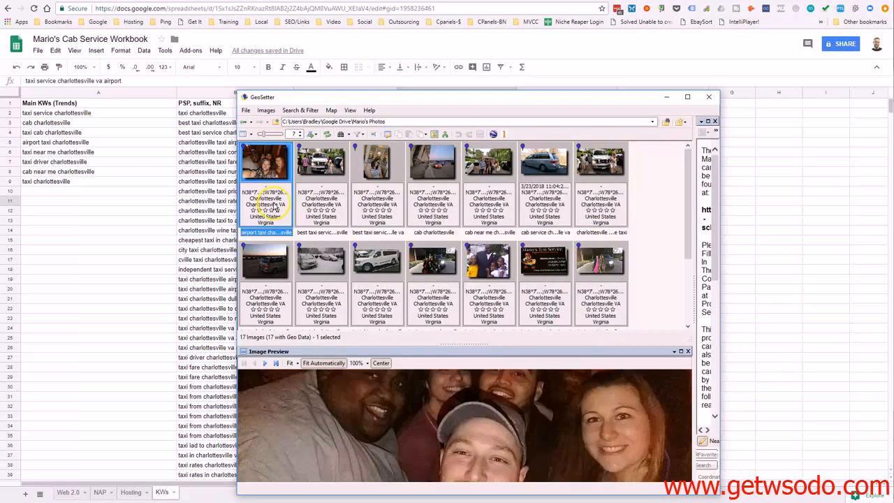
click(325, 204)
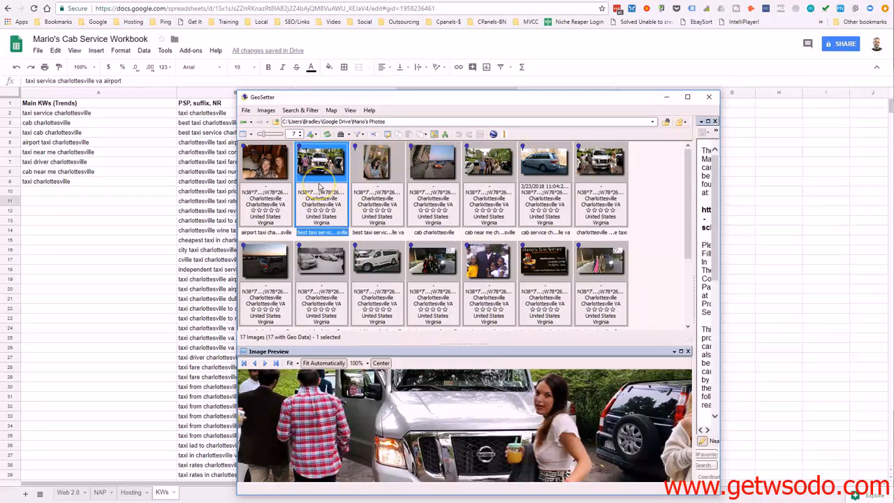
mouse_move(320, 186)
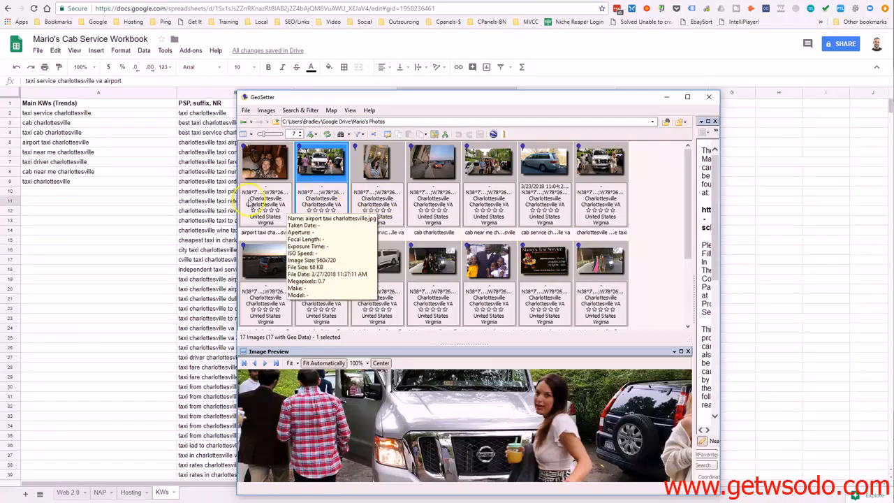
click(149, 194)
click(213, 133)
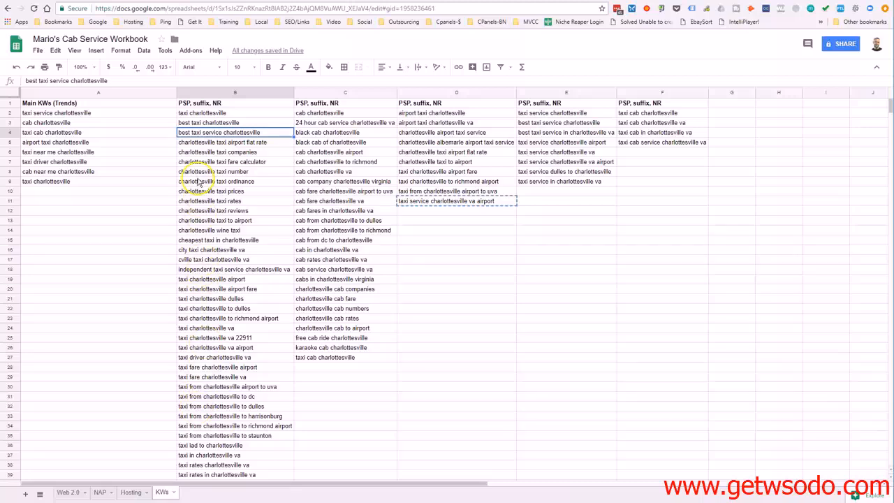
click(547, 114)
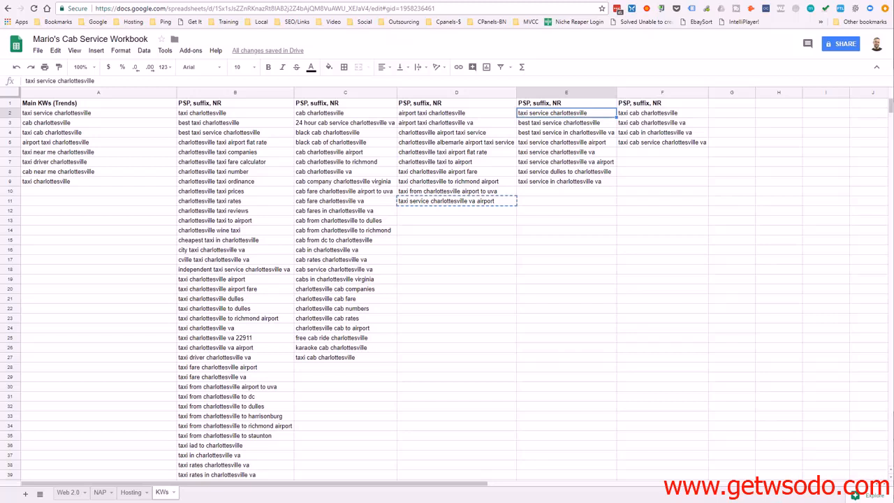
click(385, 172)
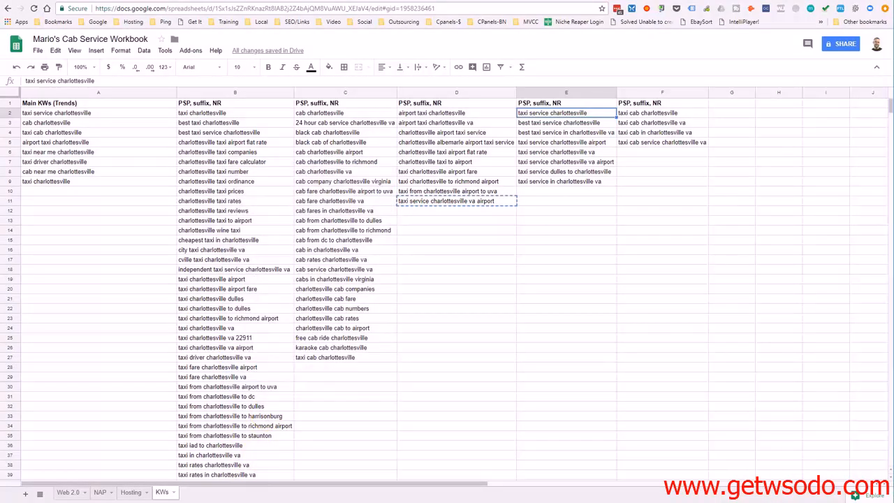
Switch to File Explorer and show the detailed properties of the photo "best taxi service in charlottesville va"
key(alt+Tab)
click(323, 175)
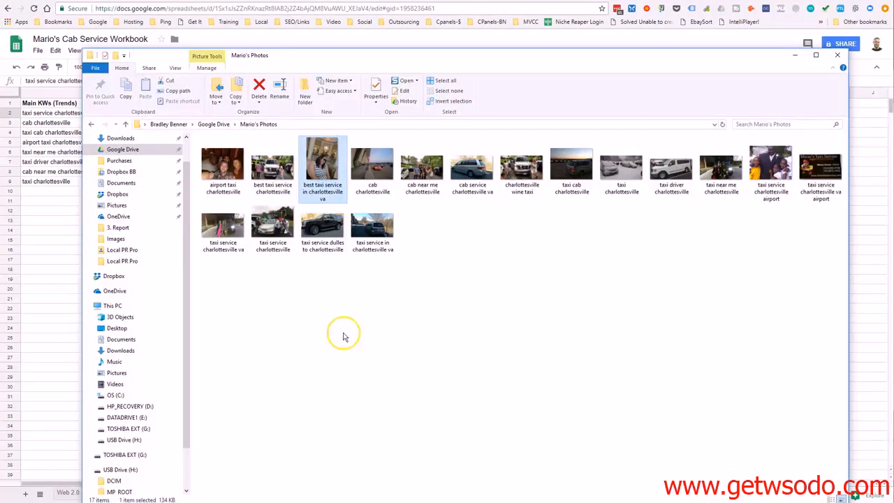
right_click(331, 160)
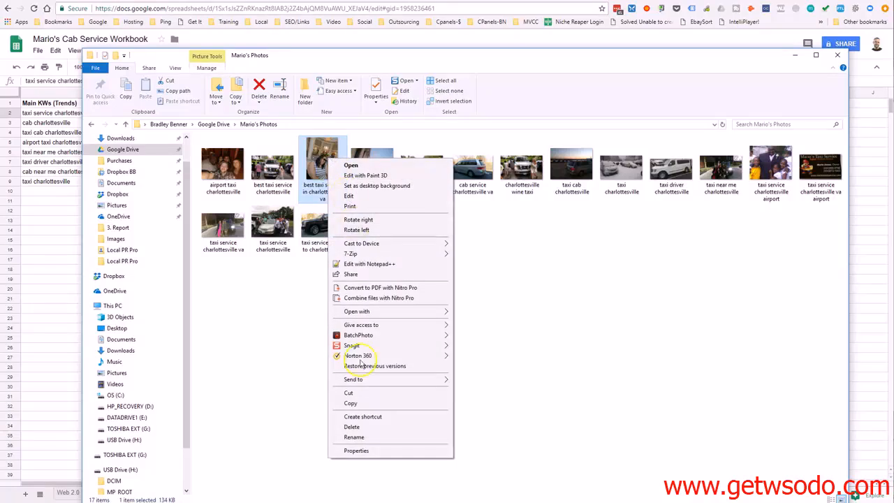
click(354, 451)
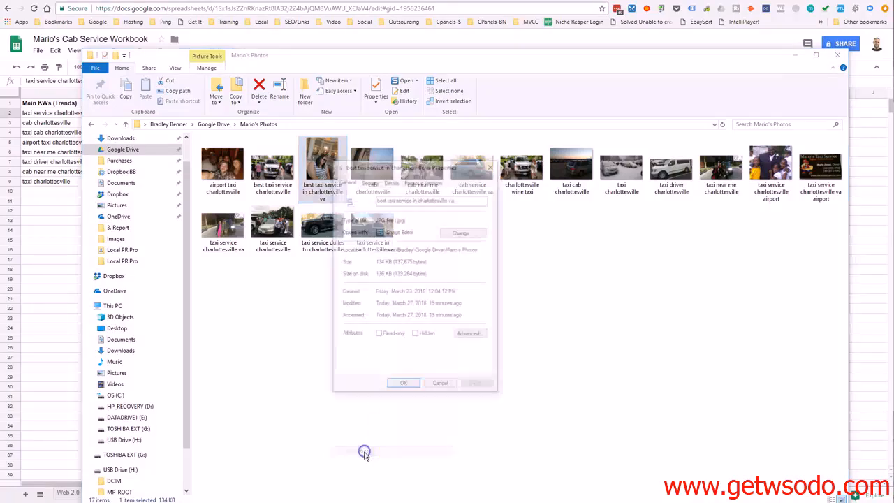
click(391, 181)
Fill the photo's Title property with the keyword "taxi service charlottesville" from E2 of the KWs sheet
click(408, 216)
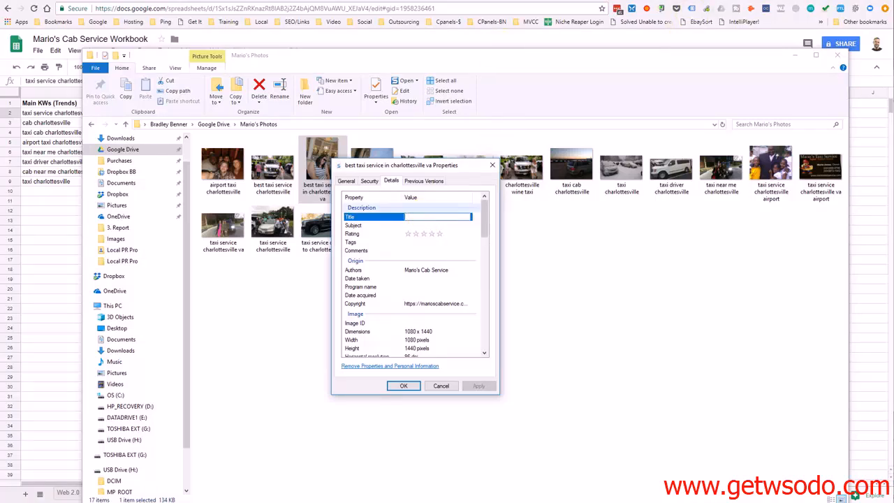
click(627, 2)
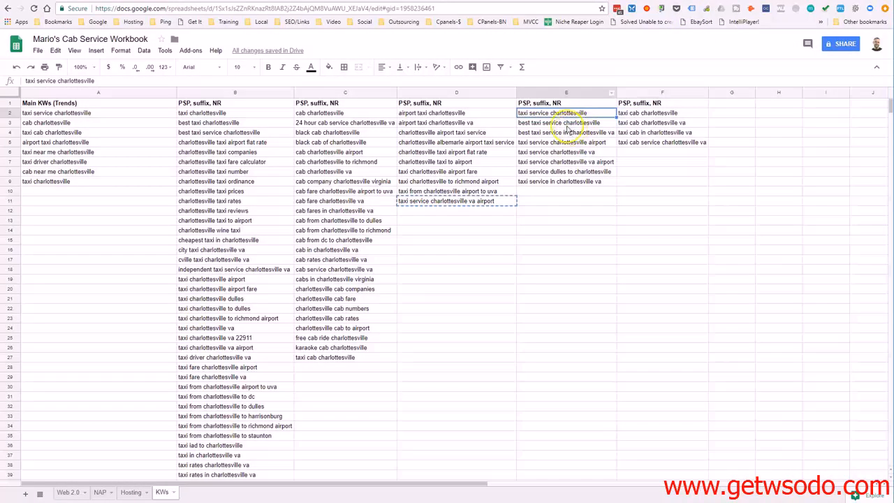
right_click(548, 117)
click(569, 137)
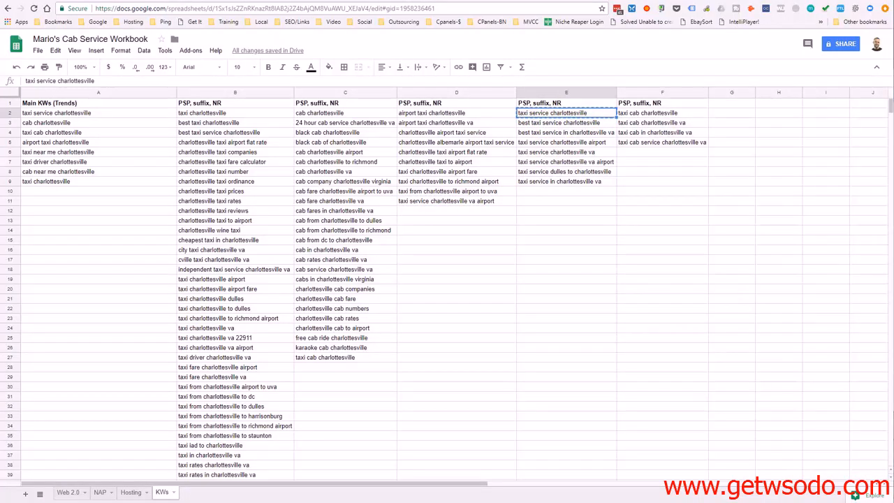
click(283, 497)
right_click(411, 218)
key(ctrl+v)
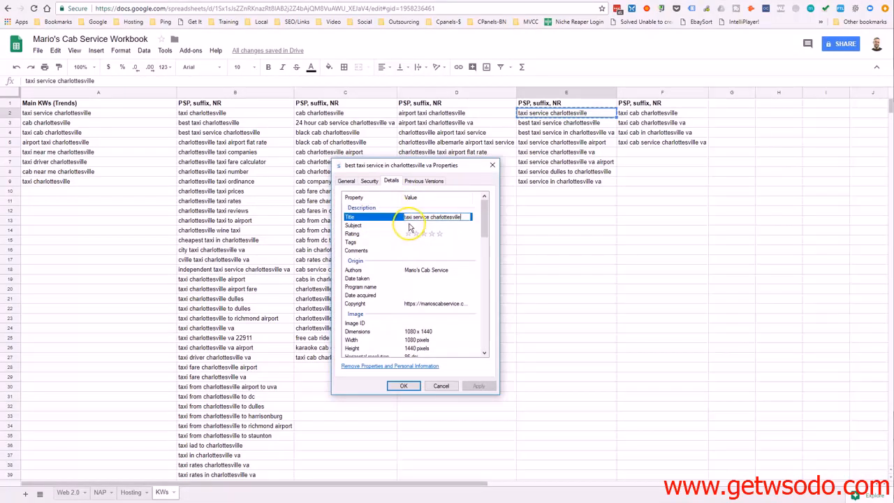
Fill the photo's Subject property with the keyword "taxi service charlottesville airport" from E5 of the KWs sheet
click(410, 225)
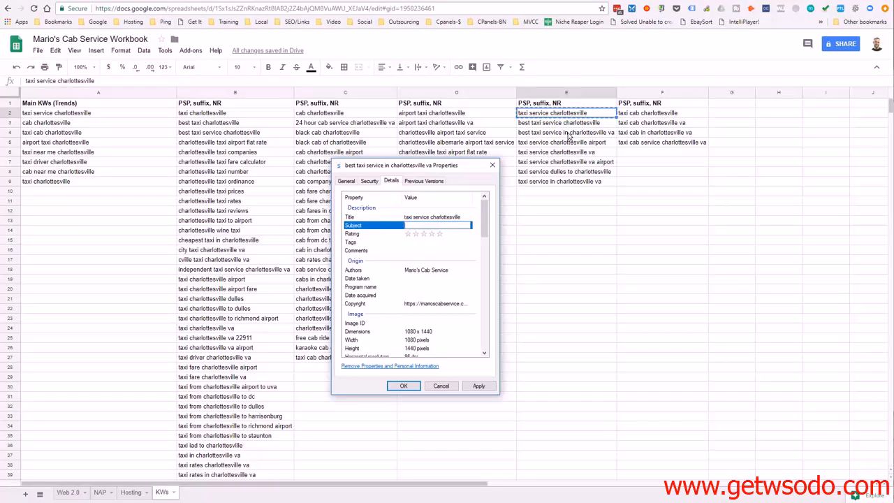
click(597, 143)
key(ctrl+c)
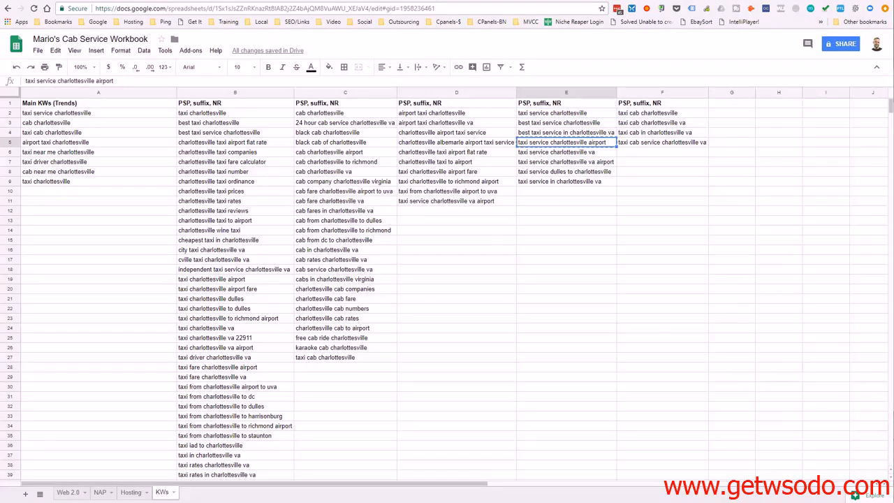
key(alt+Tab)
click(414, 225)
key(ctrl+v)
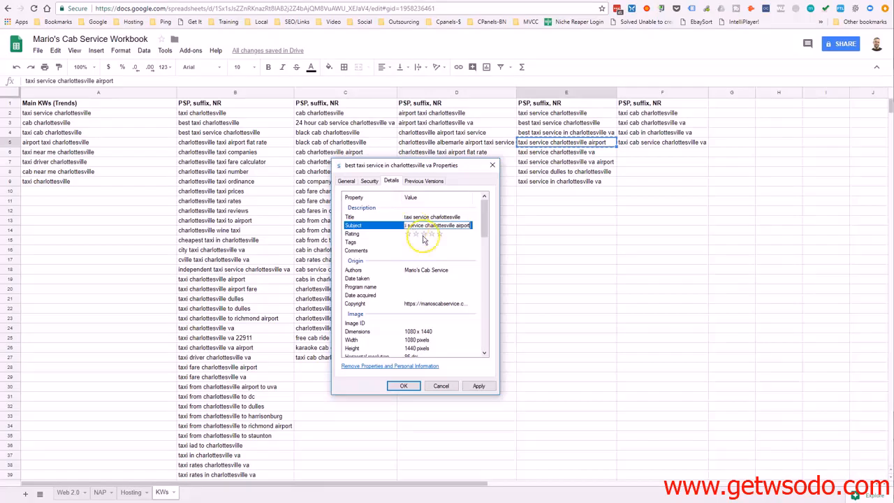
Add the tag "taxi service charlottesville va" to the photo from E6 of the KWs sheet
click(415, 242)
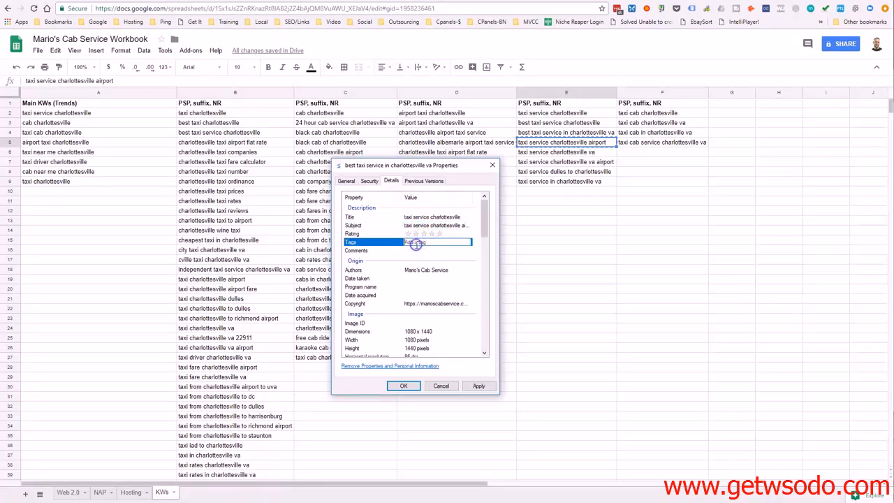
click(539, 154)
key(ctrl+c)
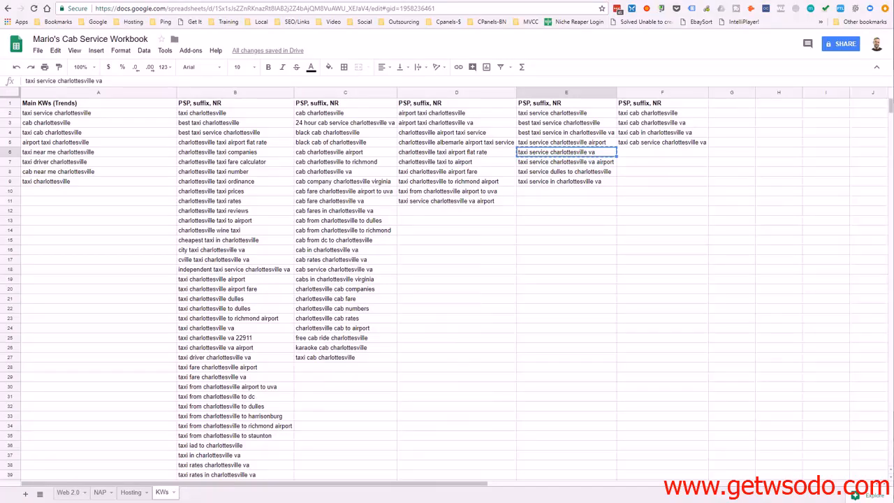
key(alt+Tab)
click(426, 241)
key(ctrl+v)
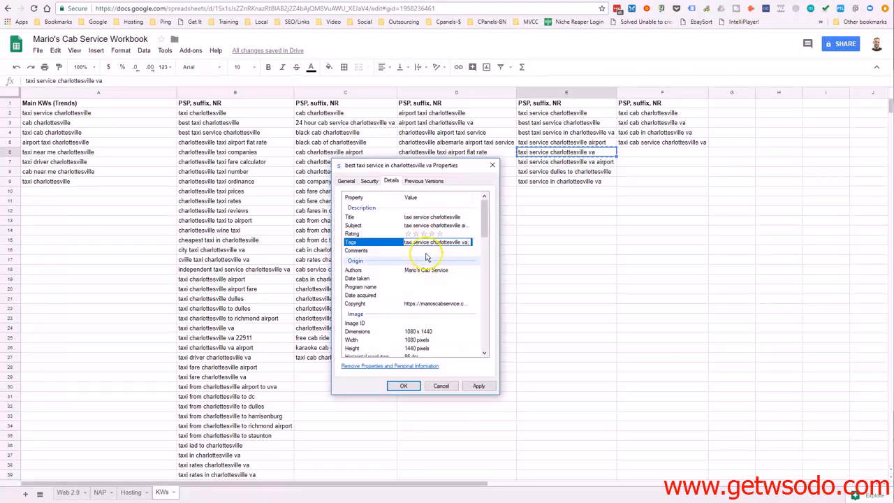
Open the photo's Comments for editing, and in the Notepad notes append state and postal code to the city line, removing the separate postal code line
click(427, 250)
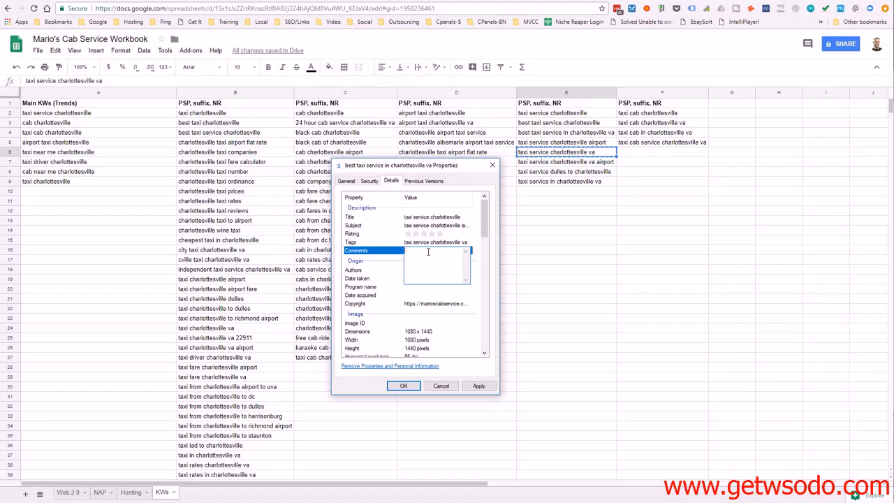
key(alt+Tab)
click(675, 207)
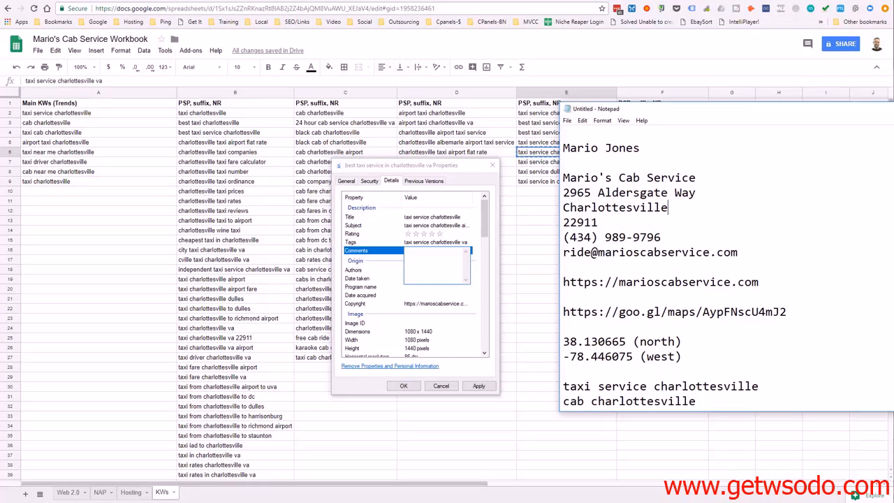
text(22911)
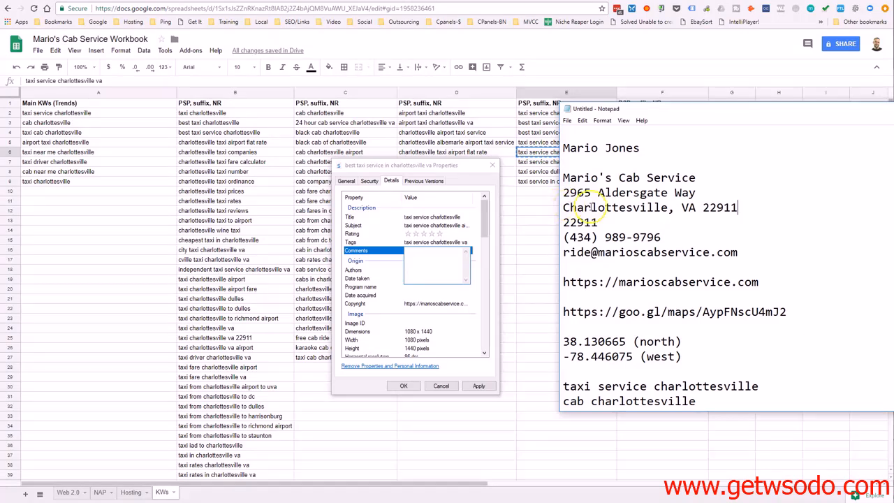
drag(563, 221, 600, 218)
key(BackSpace)
key(BackSpace)
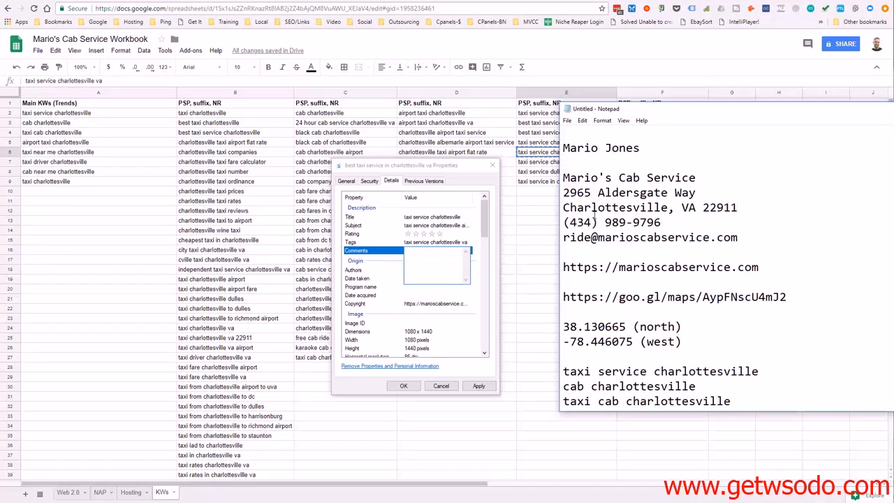
click(662, 222)
key(Return)
drag(561, 282, 756, 282)
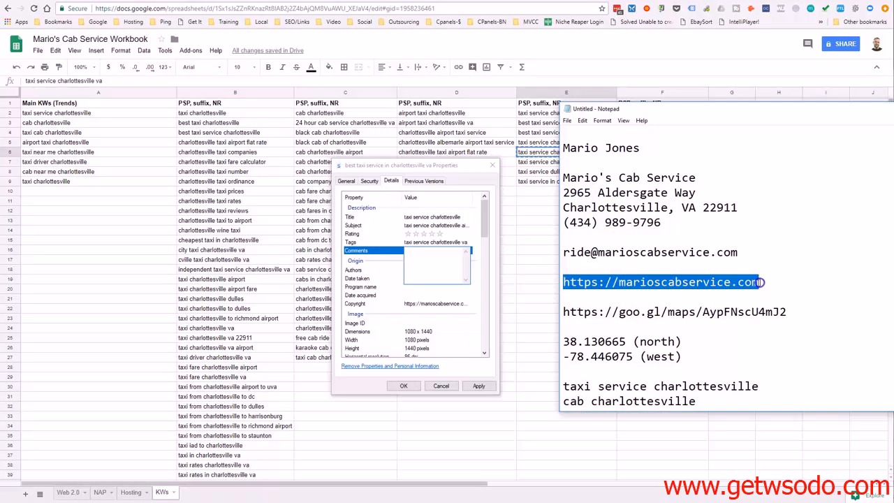
click(704, 232)
key(ctrl+v)
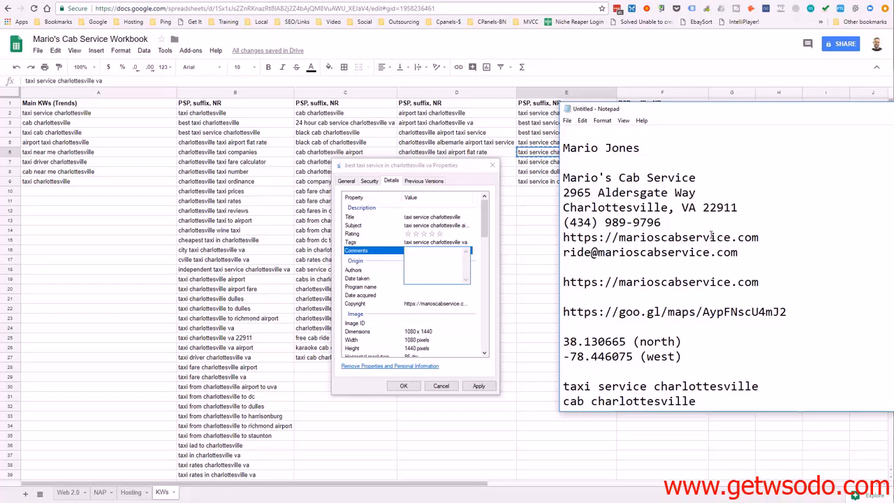
Add a copy of the goo.gl maps link on a new line between the added website address and the e-mail line
key(Return)
drag(562, 326, 771, 325)
click(787, 321)
drag(564, 326, 789, 326)
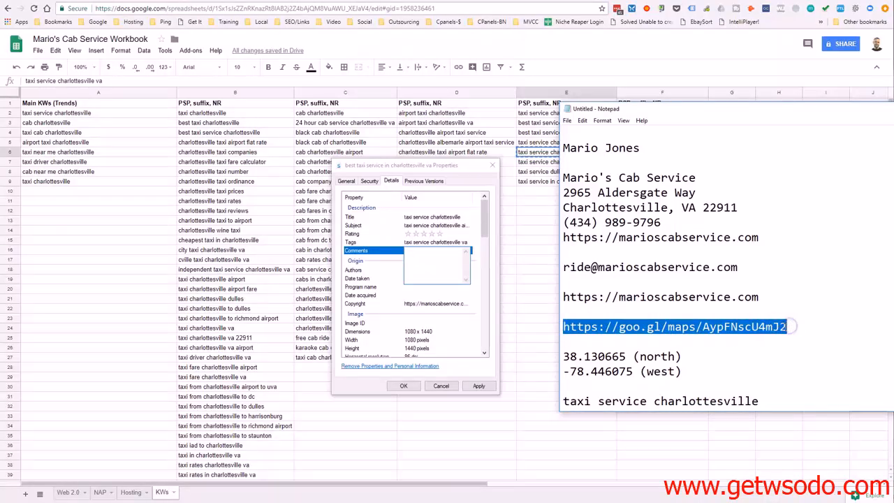
click(694, 252)
key(ctrl+v)
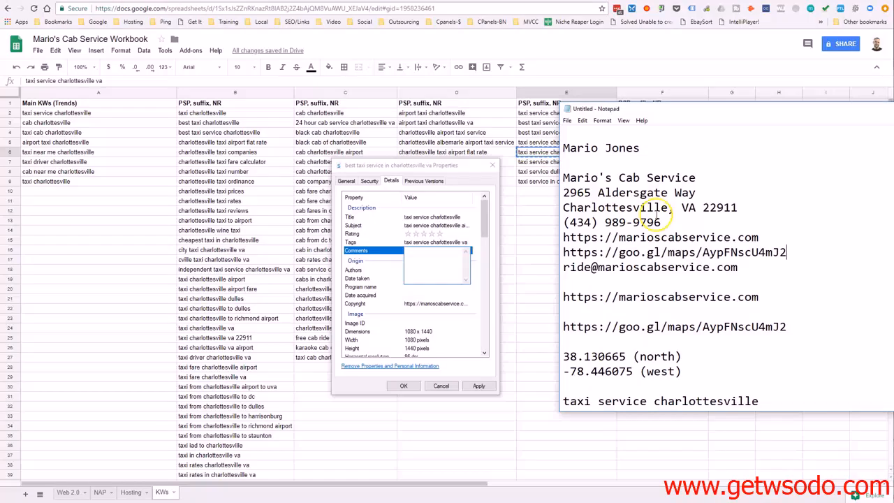
Fill the photo's Comments property with the whole contact block from the notes, from the business name through the e-mail line
drag(562, 176, 738, 270)
right_click(733, 270)
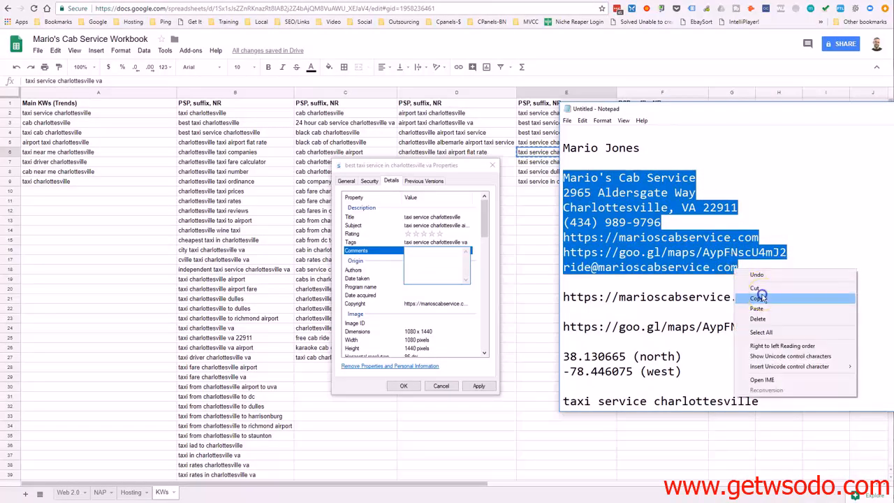
click(760, 297)
click(451, 267)
key(ctrl+v)
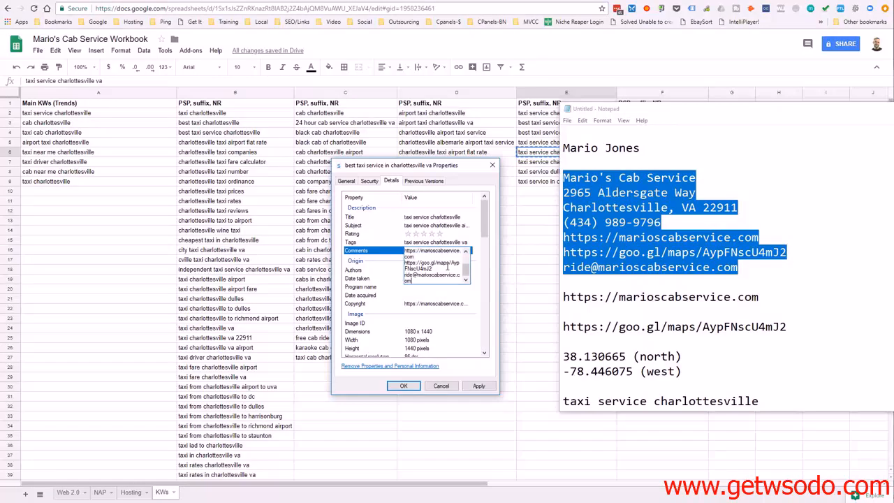
click(396, 298)
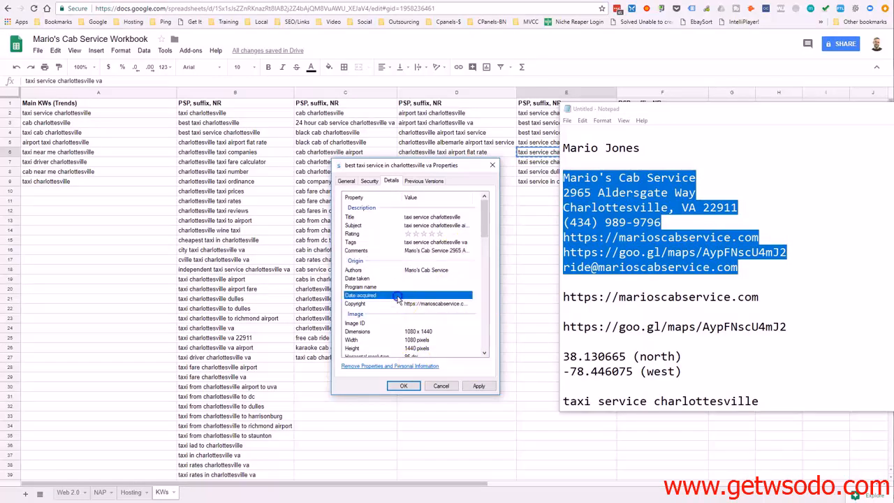
Review the photo's remaining details through the GPS and File sections, then save the property changes and close the properties
scroll(464, 288, down, 5)
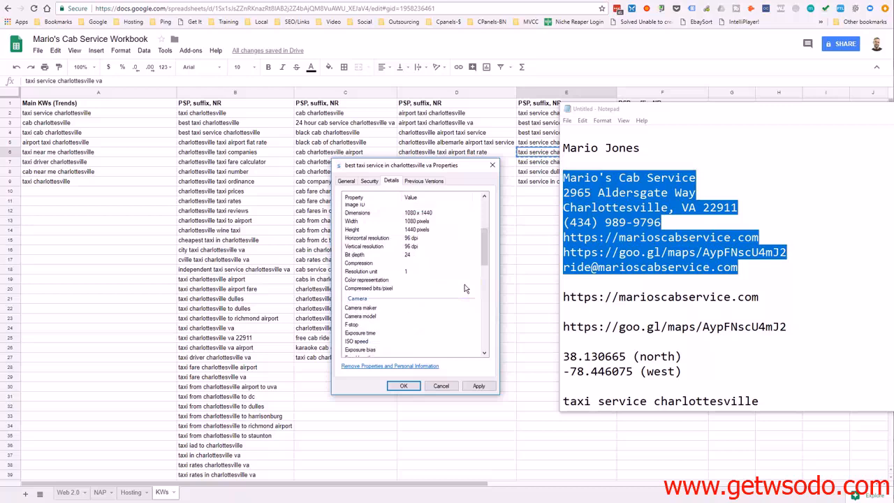
scroll(464, 287, down, 9)
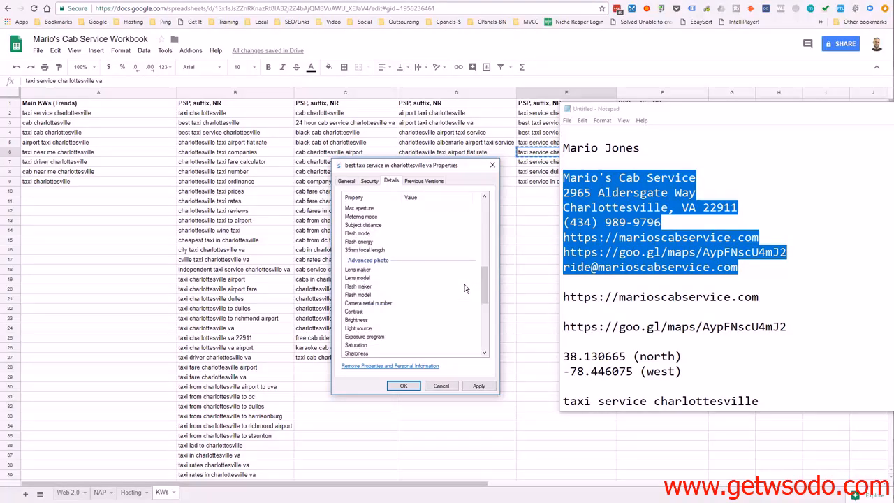
scroll(464, 288, down, 5)
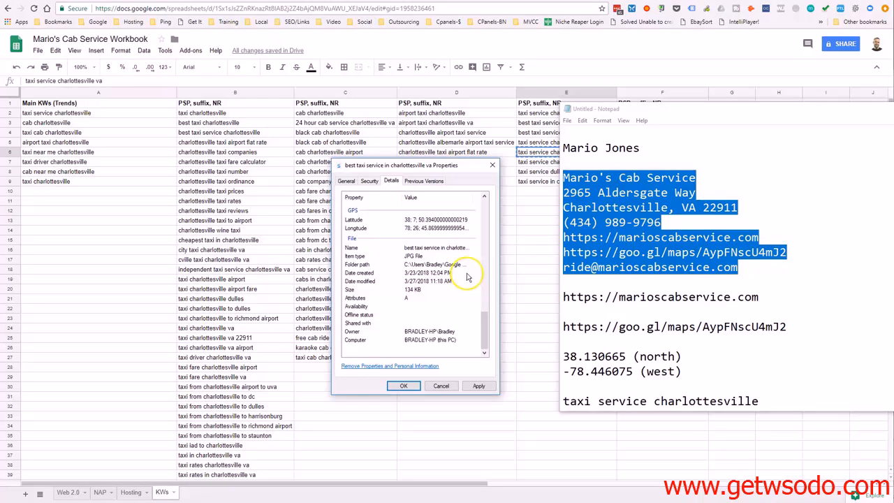
scroll(467, 278, up, 2)
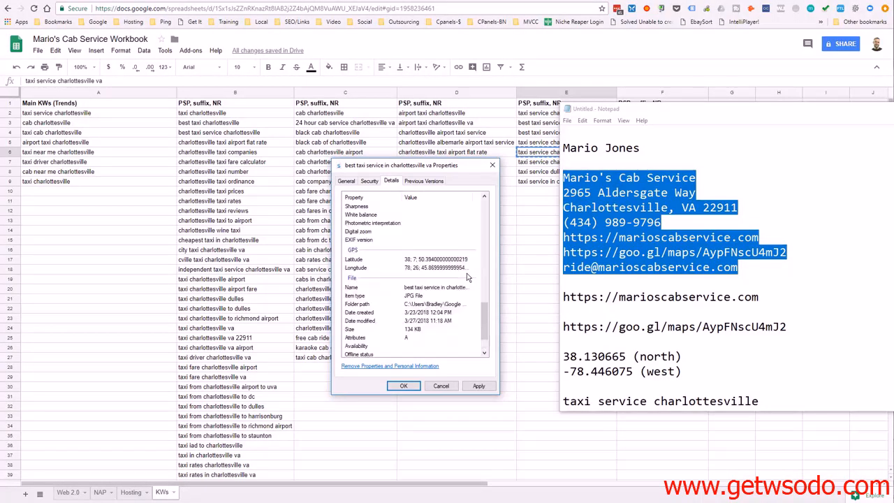
scroll(468, 277, up, 8)
scroll(468, 277, up, 10)
click(478, 385)
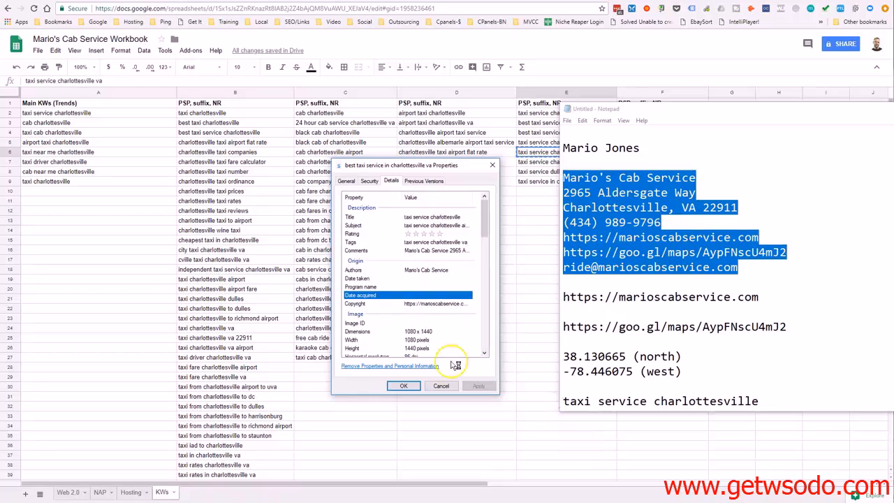
click(404, 385)
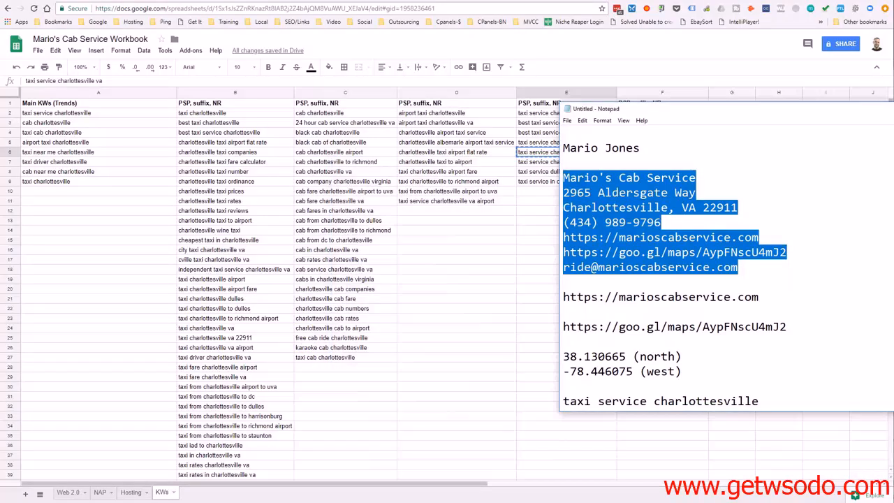
Reopen the detailed properties of the photo "best taxi service in charlottesville va" in Mario's Photos and check the saved metadata
key(alt+Tab)
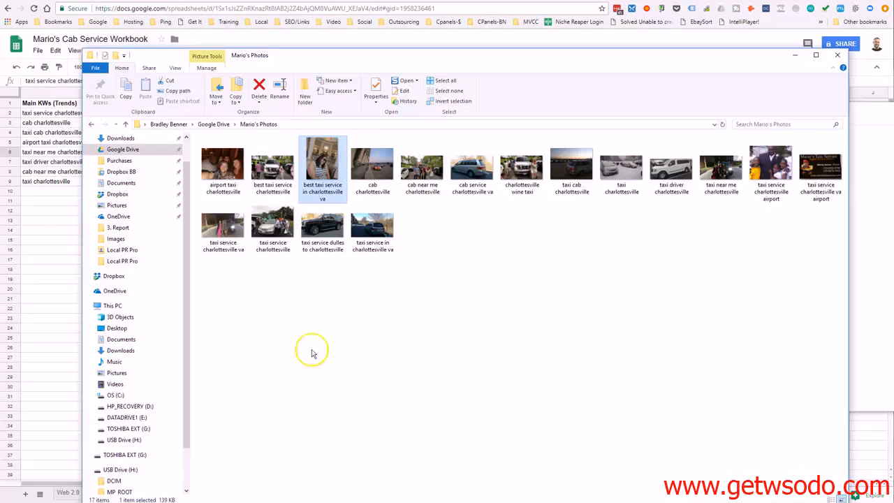
right_click(329, 174)
click(355, 463)
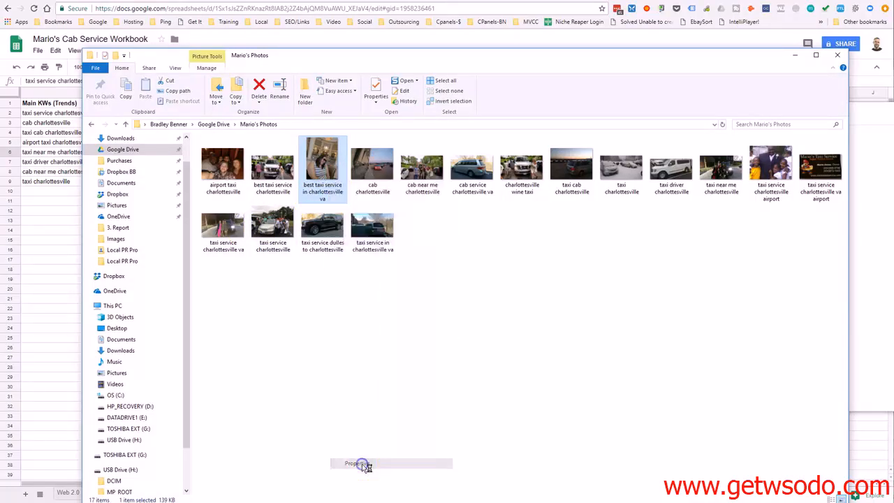
click(391, 193)
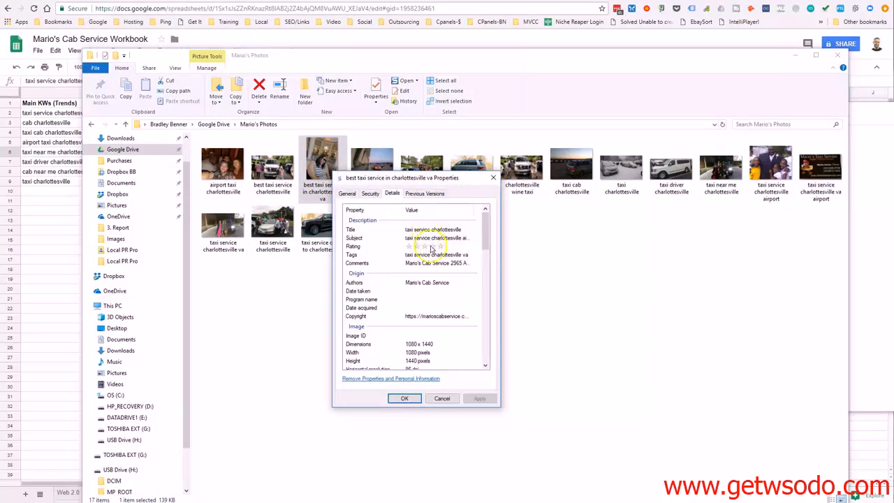
scroll(385, 256, down, 8)
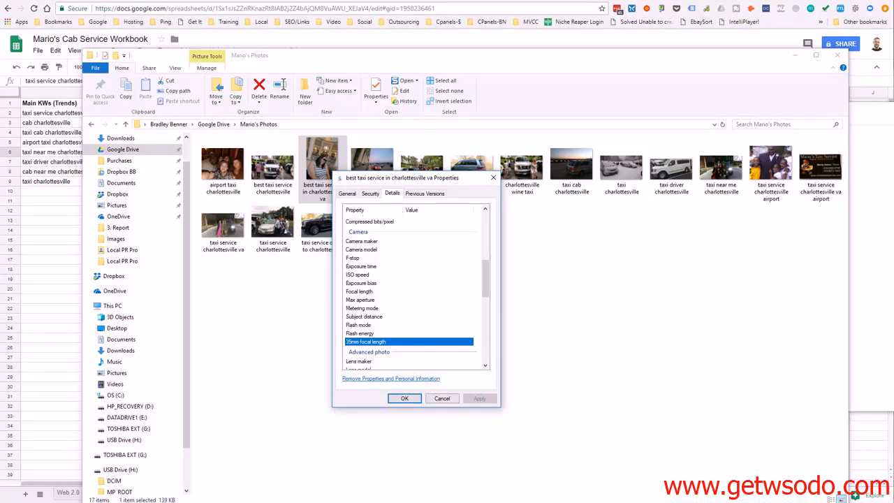
Clear the PDF, GeoSetter and photo folder windows out of the way and return to the KWs sheet in Google Sheets
key(alt+Tab)
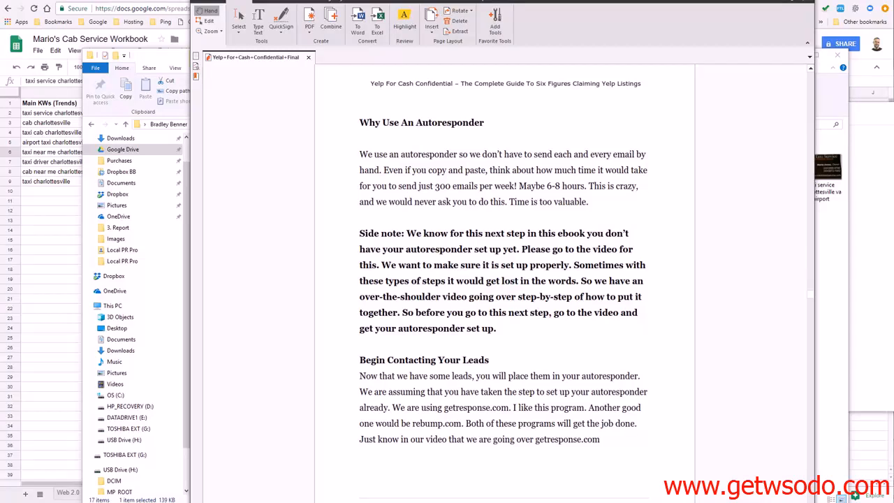
key(alt+Tab)
click(786, 2)
drag(423, 99, 384, 87)
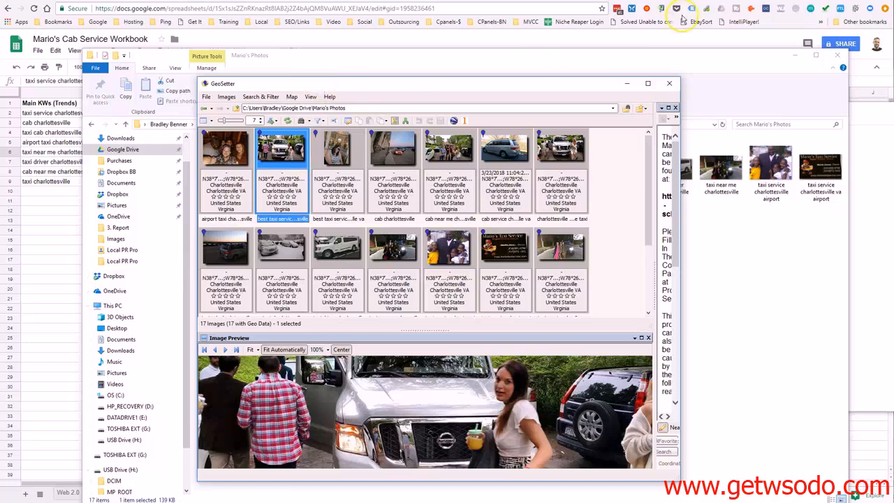
click(768, 2)
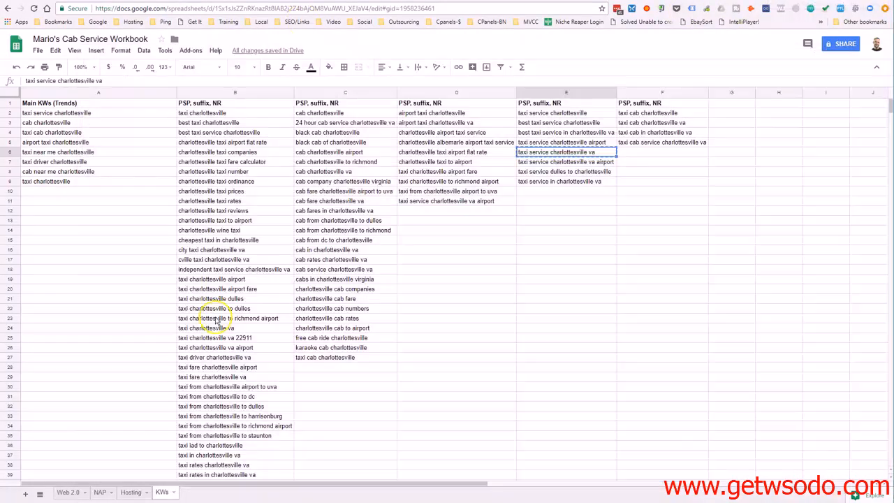